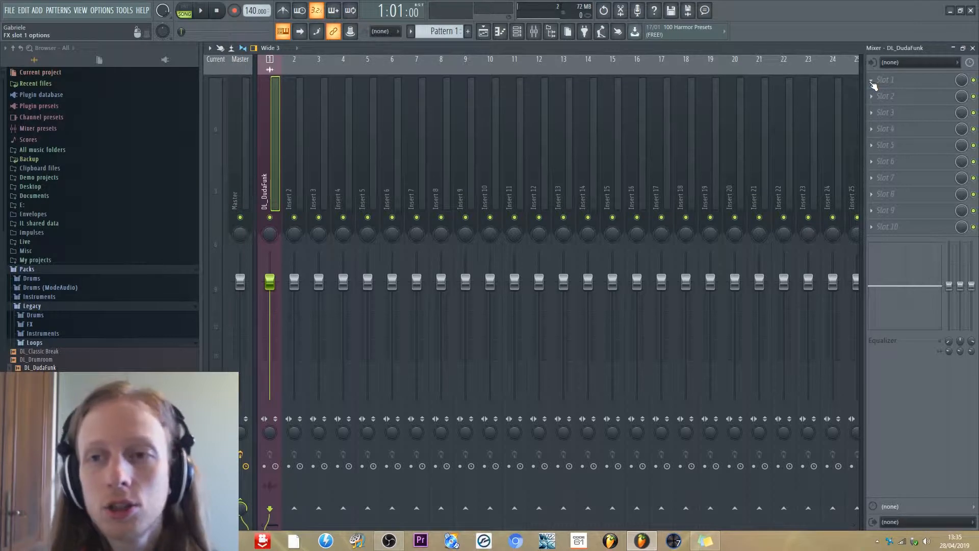
Show the playlist and play the DL_DudaFunk drum loop to hear it unprocessed.
click(486, 32)
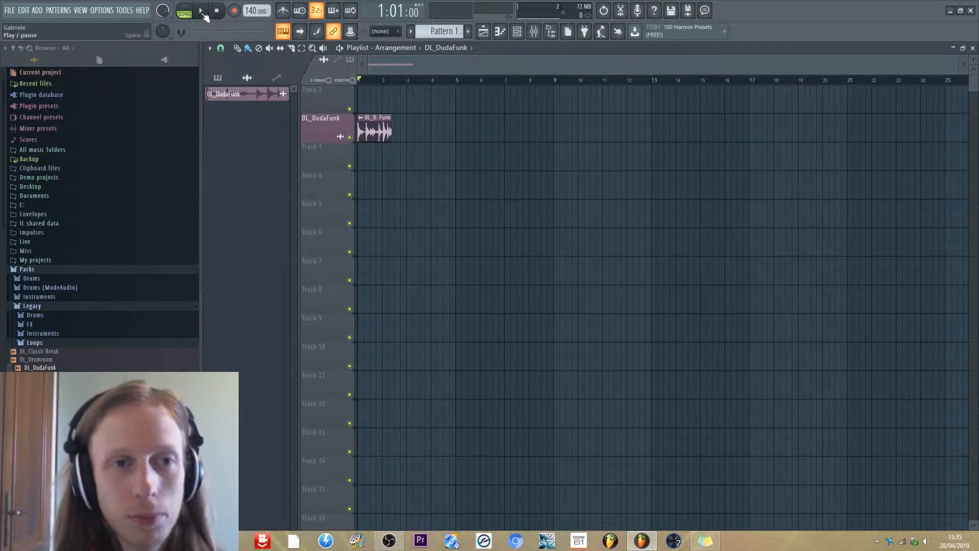
click(203, 11)
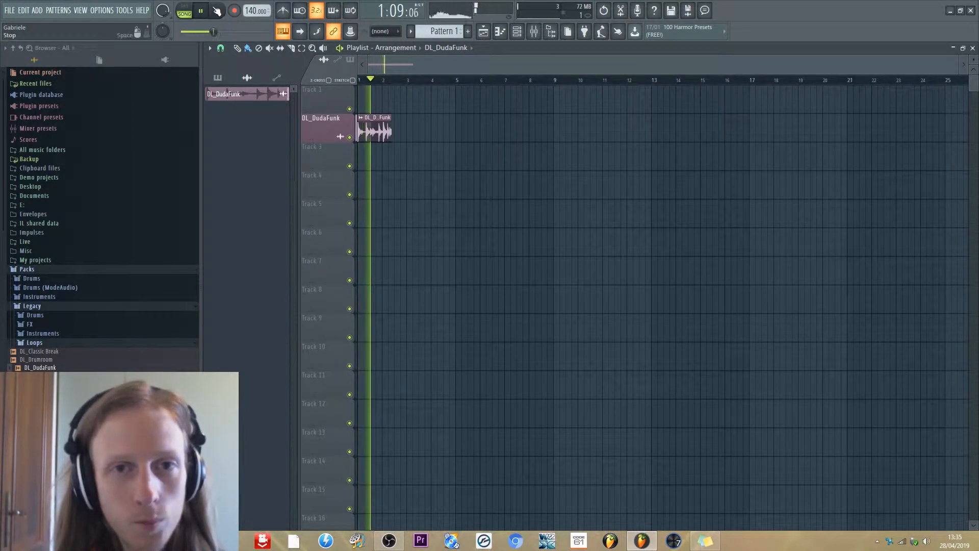
click(217, 11)
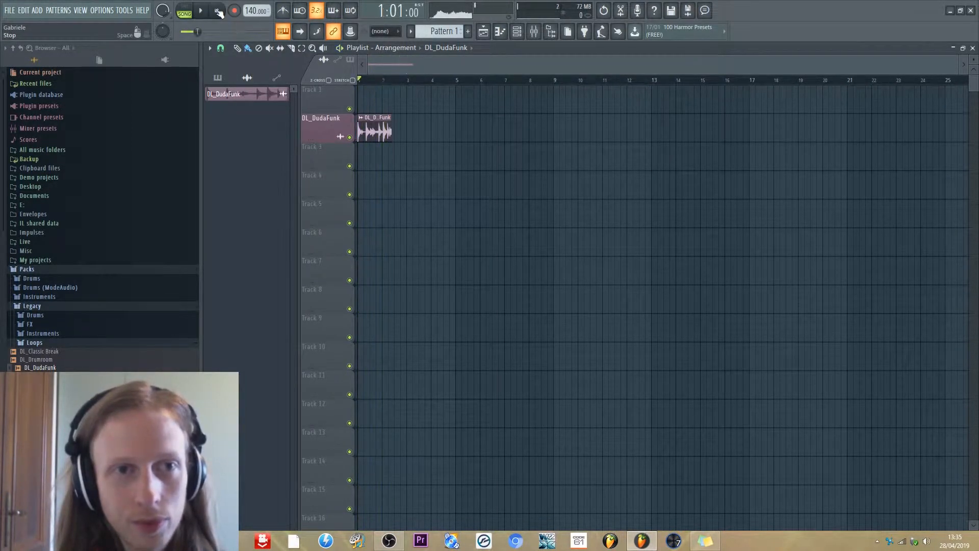
Load Fruity Parametric EQ 2 and Fruity Limiter into the first two effect slots of the DL_DudaFunk mixer track.
click(534, 31)
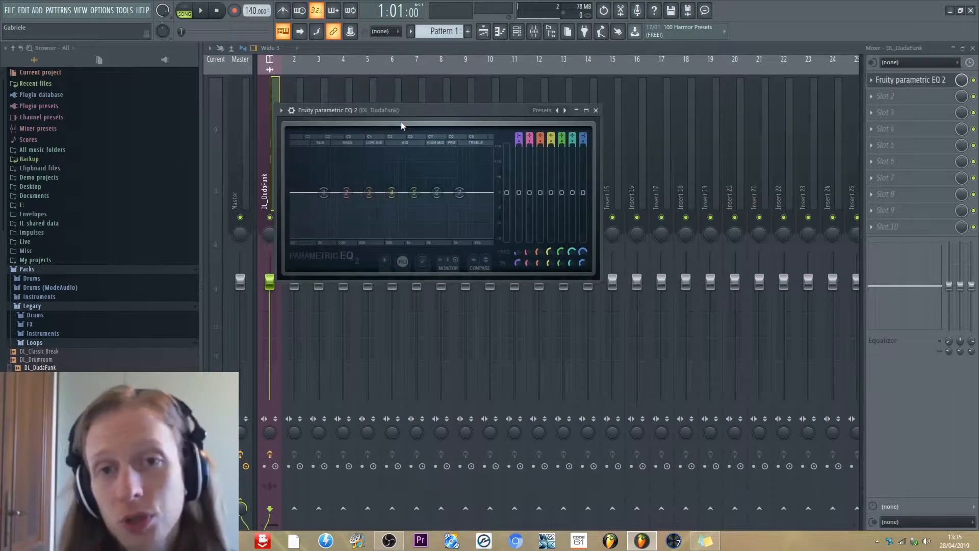
click(885, 96)
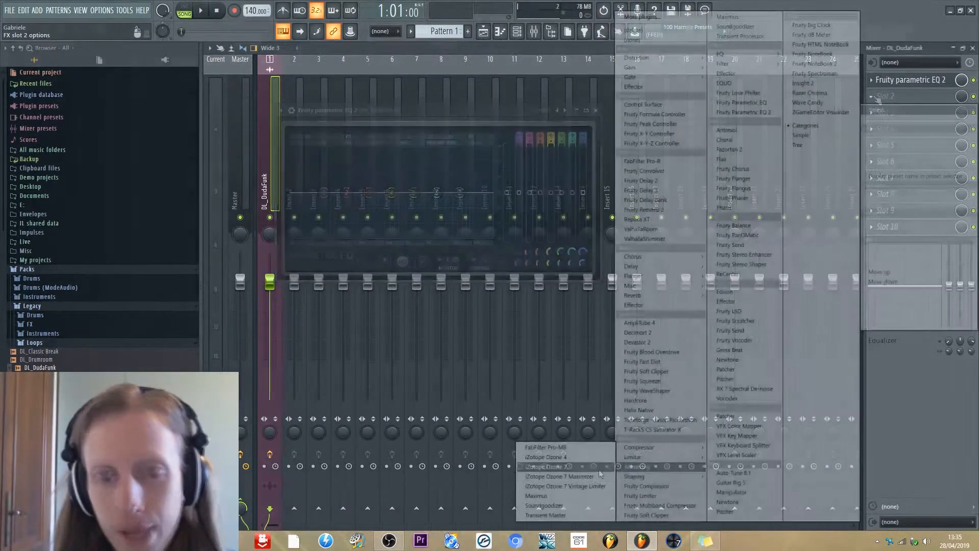
mouse_move(638, 466)
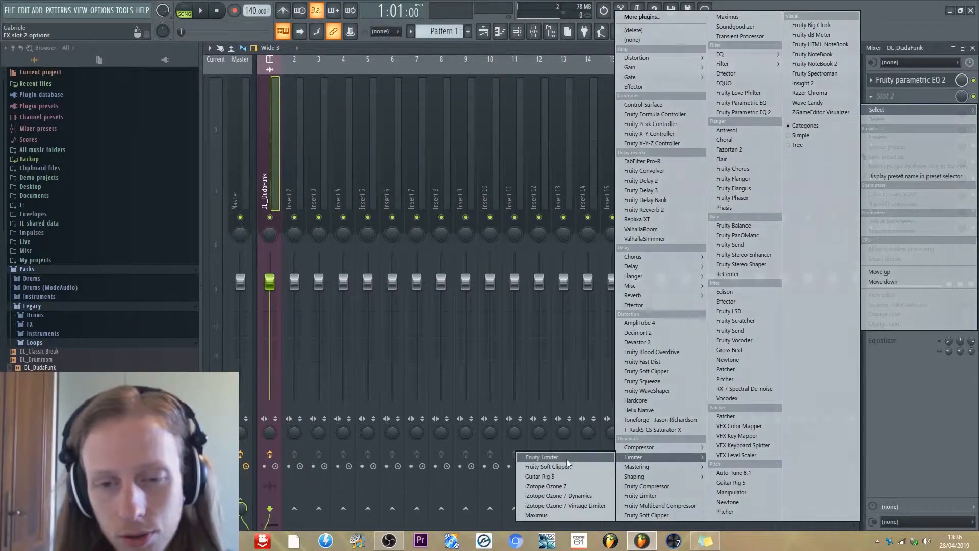
click(567, 459)
drag(600, 249, 658, 297)
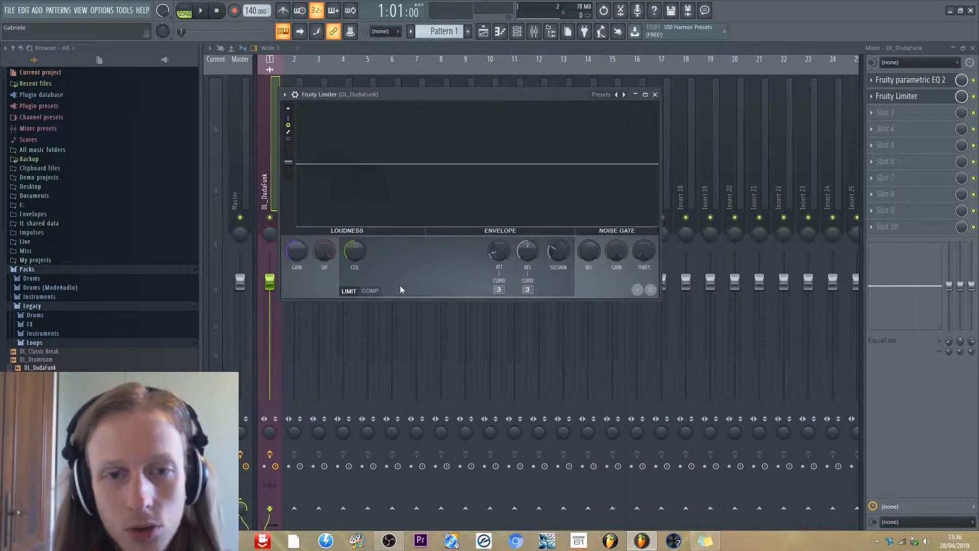
Set Fruity Limiter to compressor mode with a lowered threshold and a 5.0:1 ratio, and show Fruity Parametric EQ 2 beside it.
click(380, 291)
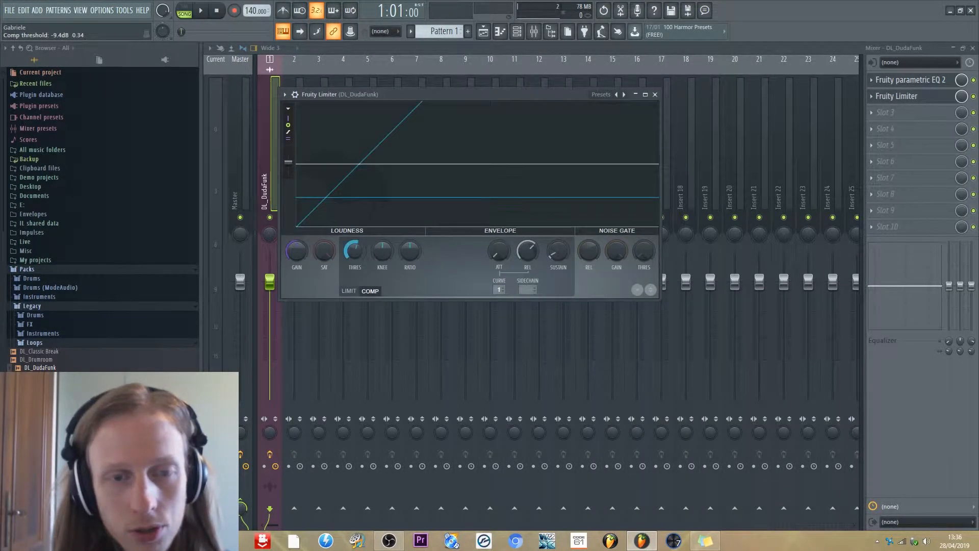
drag(361, 250, 410, 240)
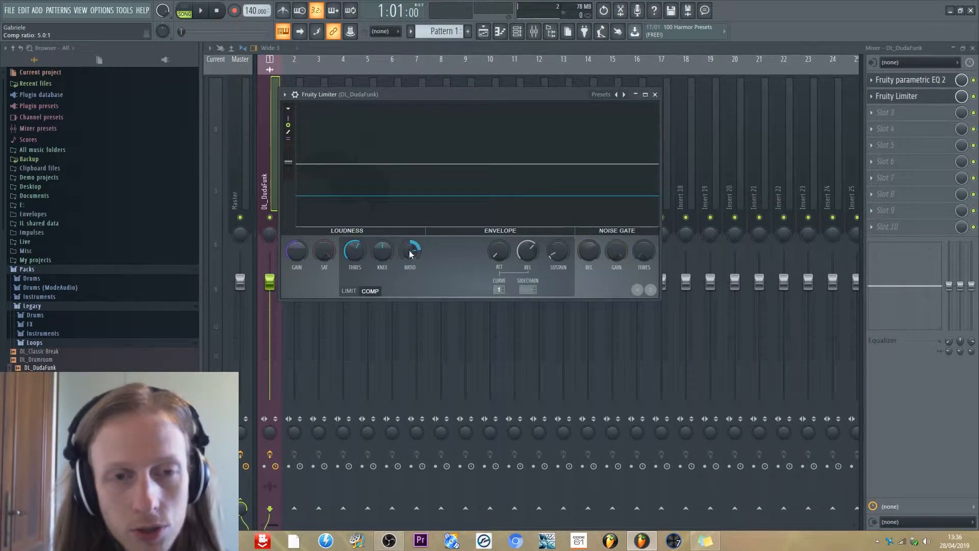
click(973, 97)
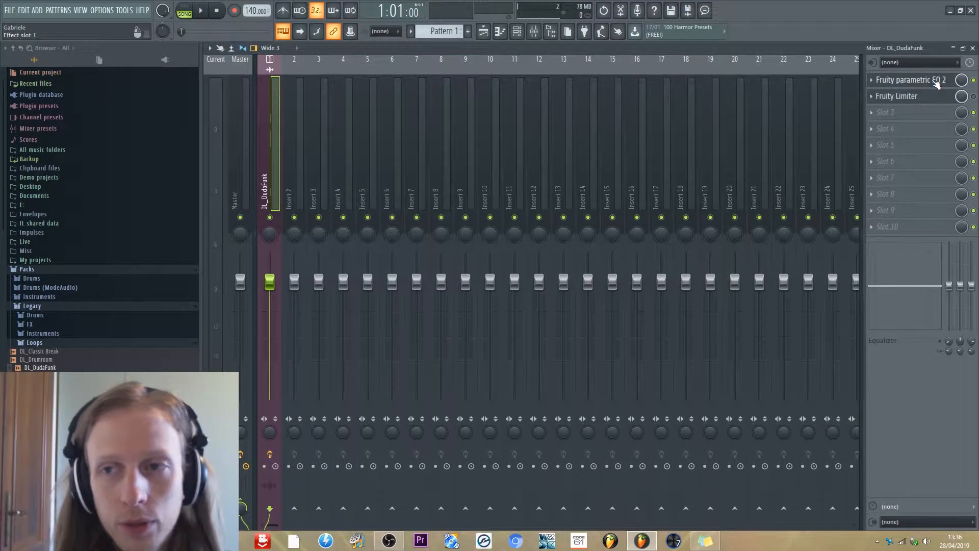
click(938, 82)
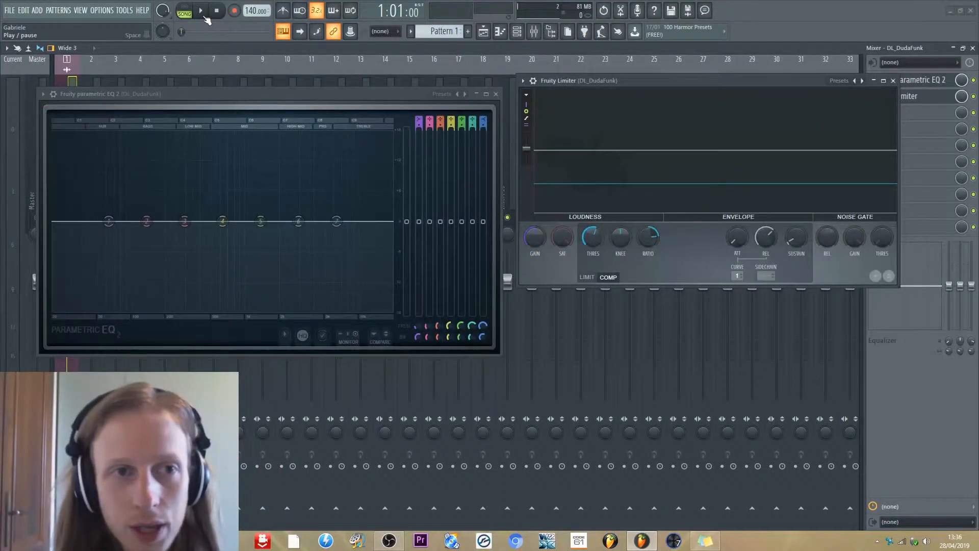
While the loop plays, set the compressor threshold to about -12.3 dB and increase the scrolling speed of the limiter's graph.
click(204, 16)
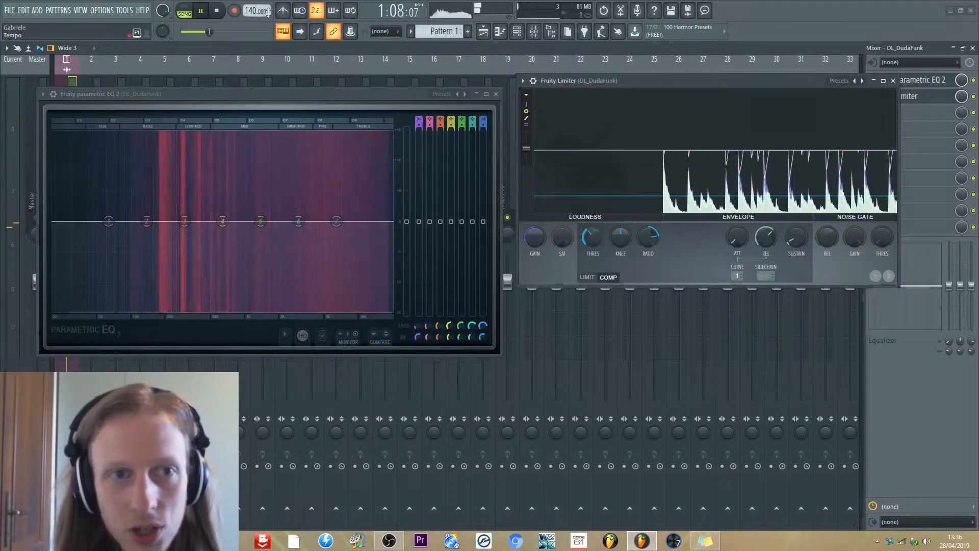
key(space)
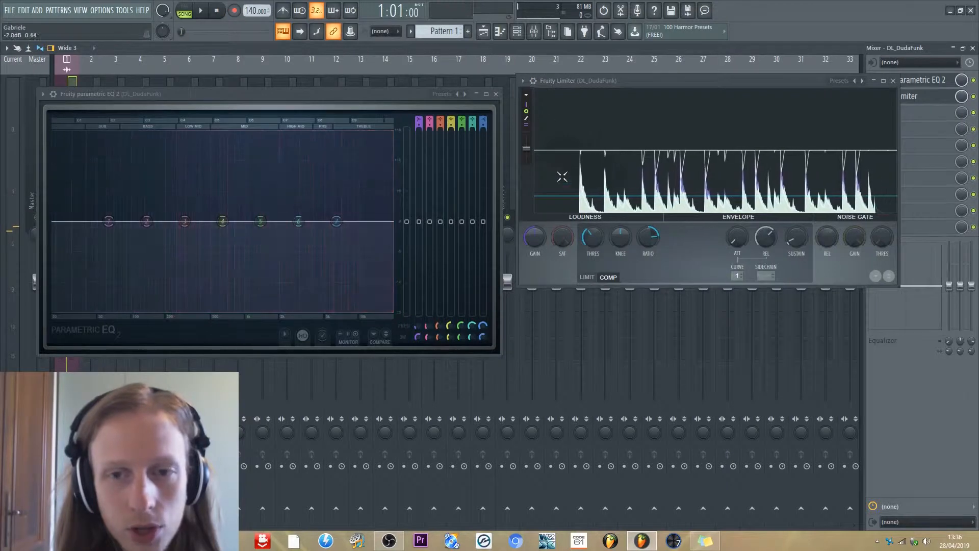
key(space)
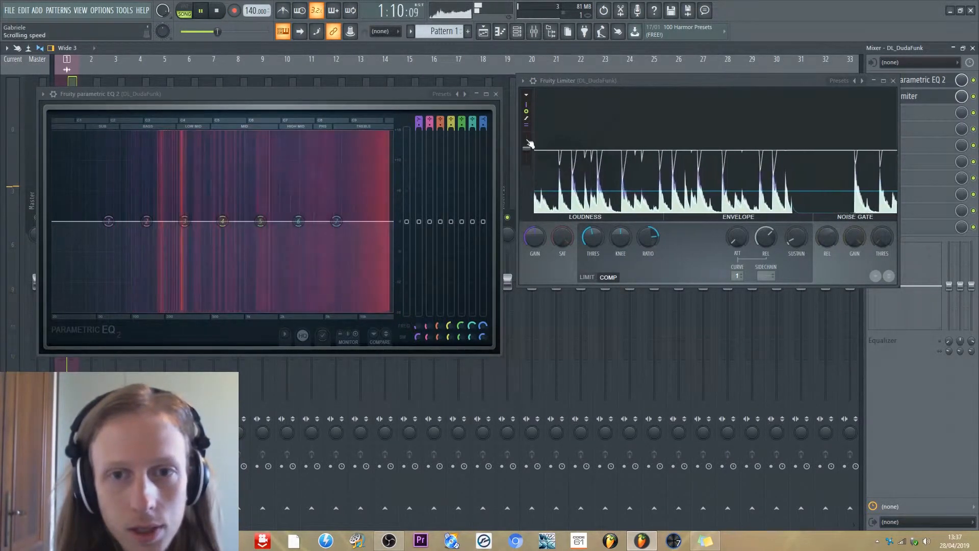
click(527, 140)
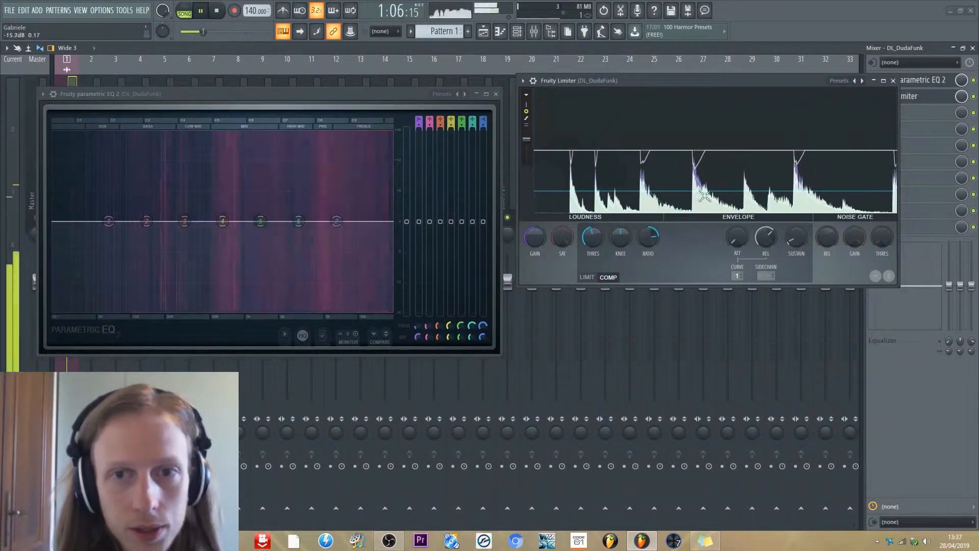
key(ctrl+space)
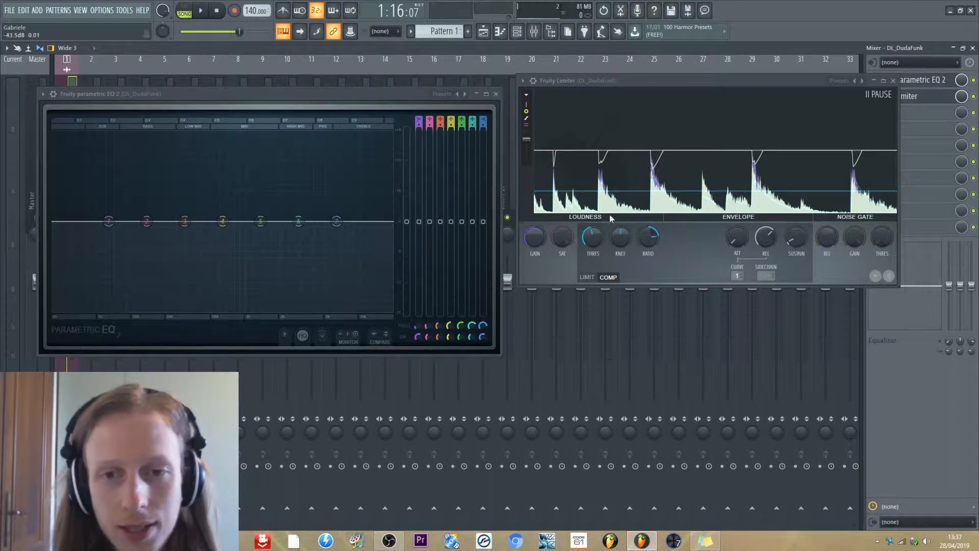
drag(596, 237, 596, 236)
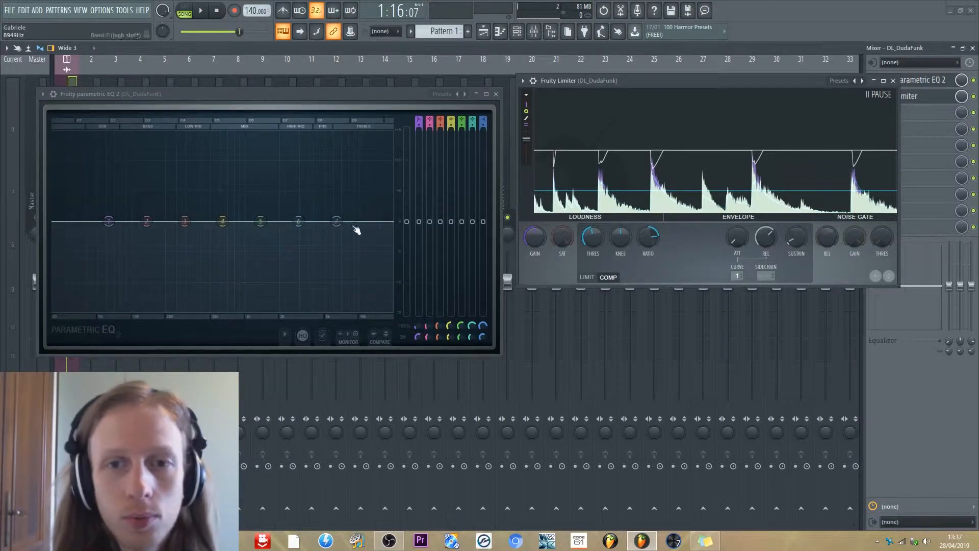
mouse_move(223, 220)
mouse_down()
mouse_move(227, 170)
mouse_move(327, 156)
mouse_move(190, 182)
mouse_move(234, 164)
mouse_move(228, 229)
mouse_up()
right_click(229, 229)
click(240, 242)
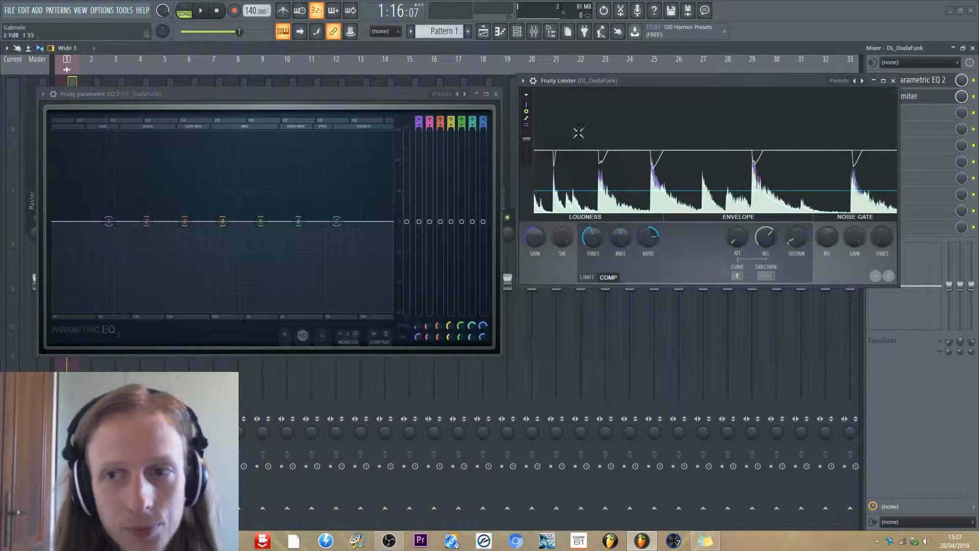
Play the loop while strongly boosting EQ band 4 in the midrange to hear its effect on the compression.
click(206, 20)
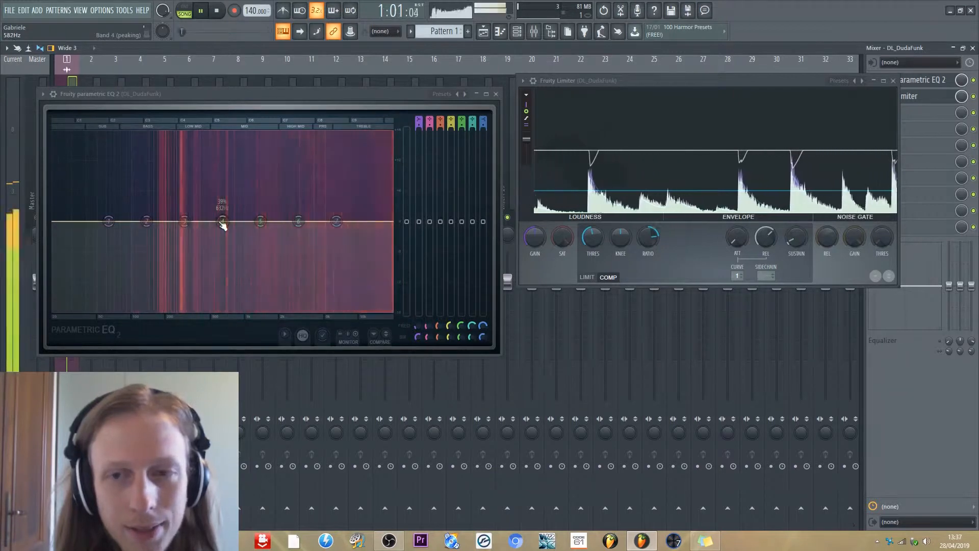
drag(222, 221, 230, 161)
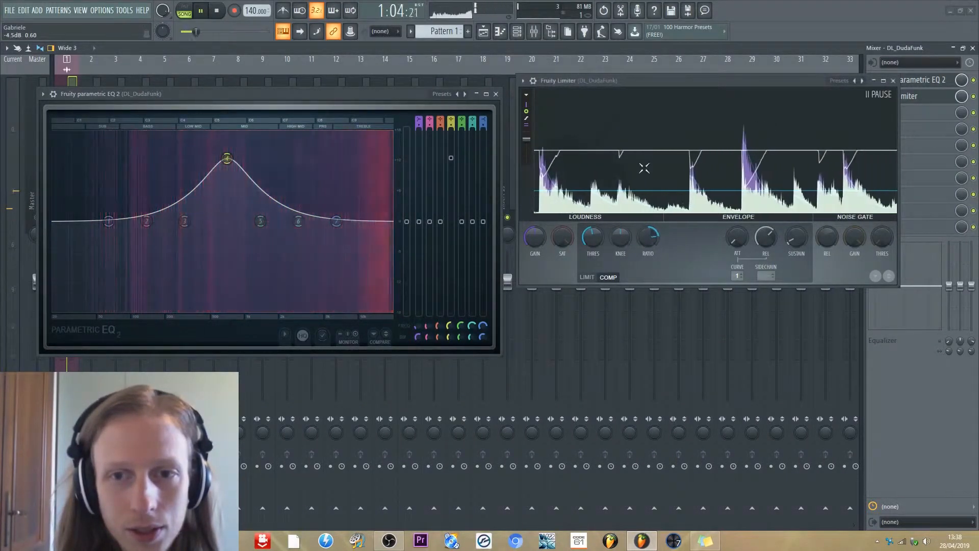
click(215, 15)
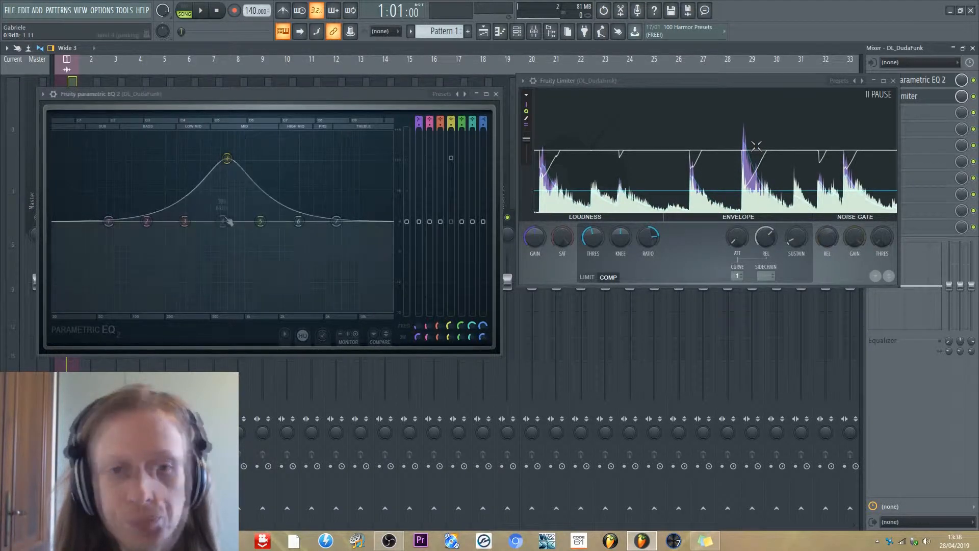
Cut EQ band 4 at about 593 Hz, play the loop, and bring the band back to 0.0 dB for comparison.
drag(228, 222, 222, 254)
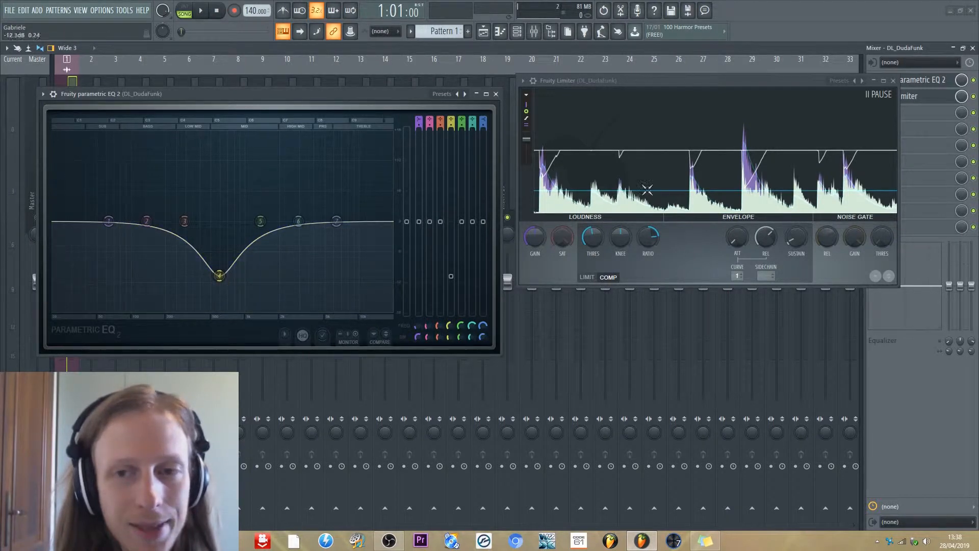
click(201, 10)
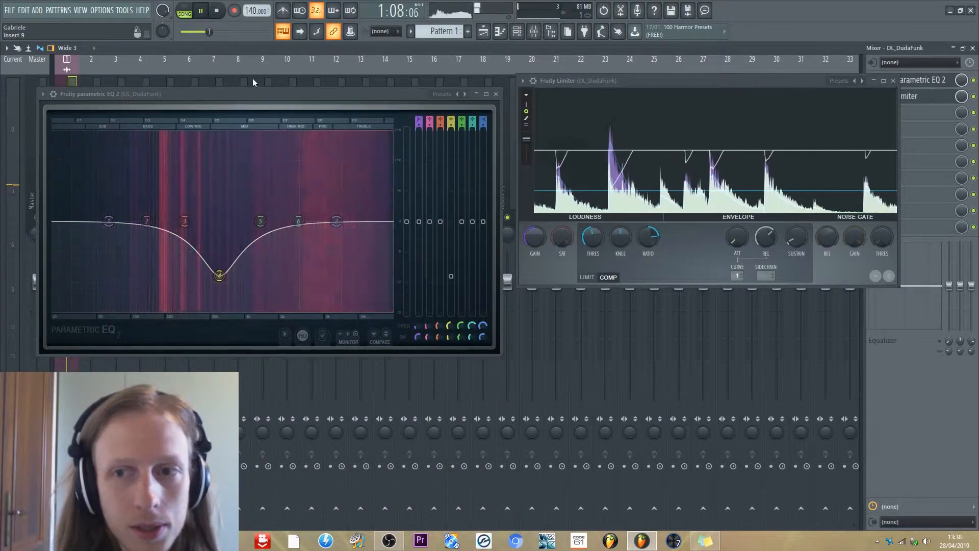
drag(451, 276, 451, 221)
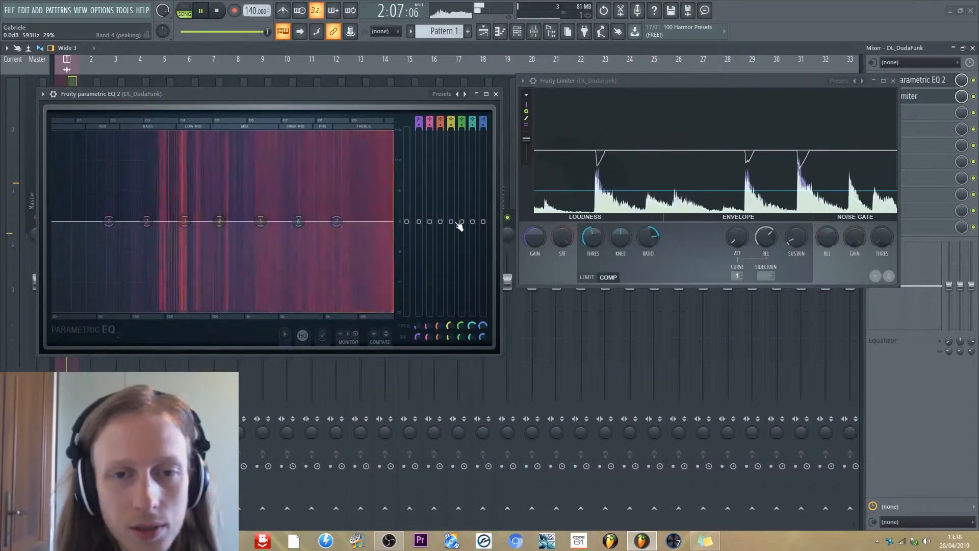
Cut EQ band 4 by 18.0 dB and widen it to 100% at 574 Hz while auditioning the loop.
drag(451, 221, 451, 312)
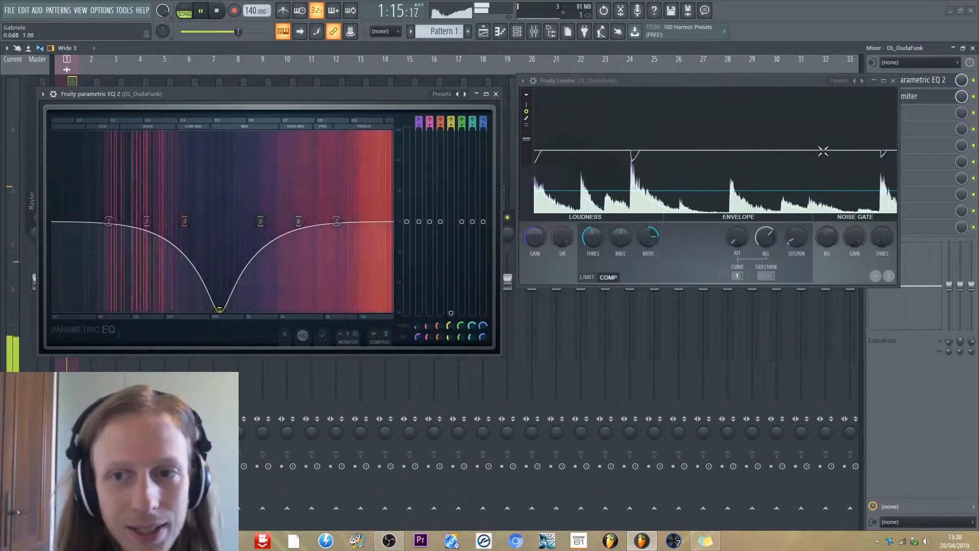
click(200, 12)
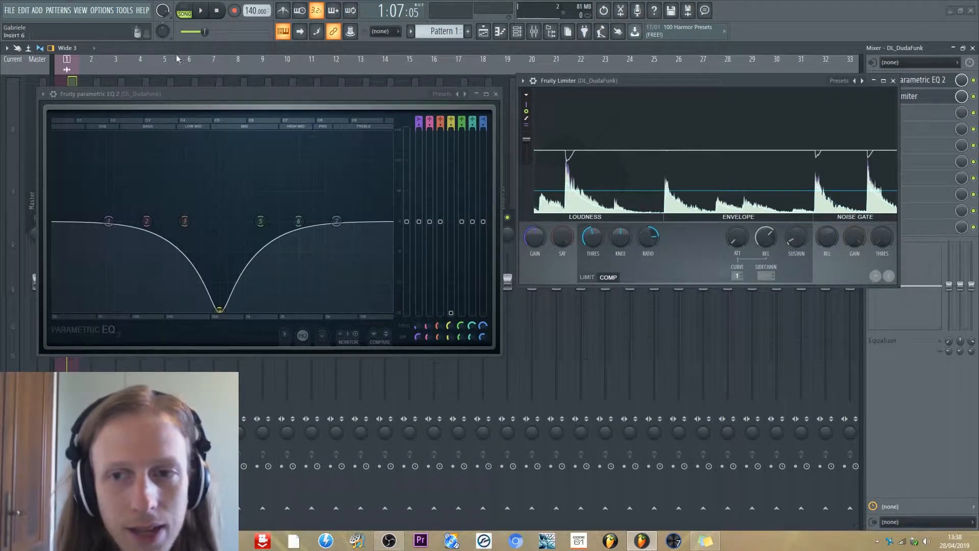
click(206, 15)
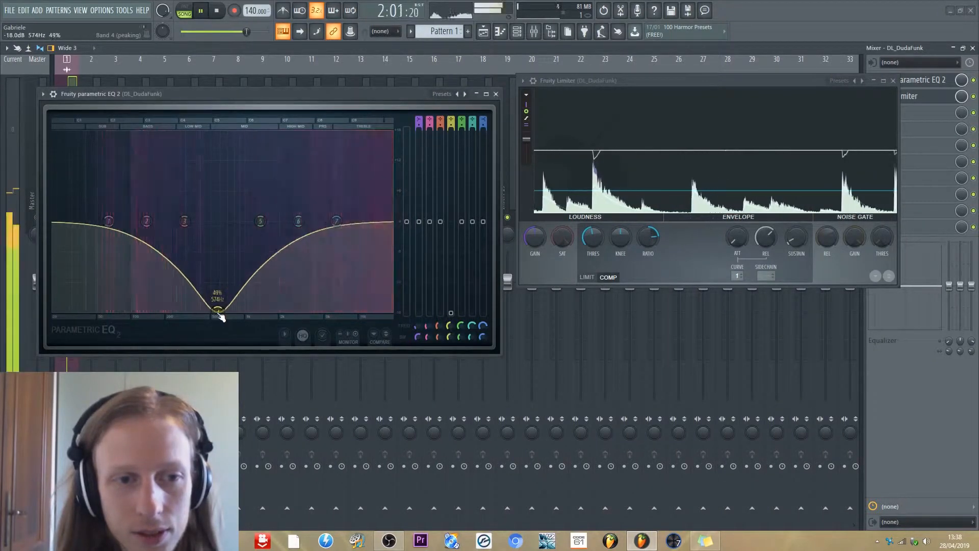
scroll(220, 316, up, 5)
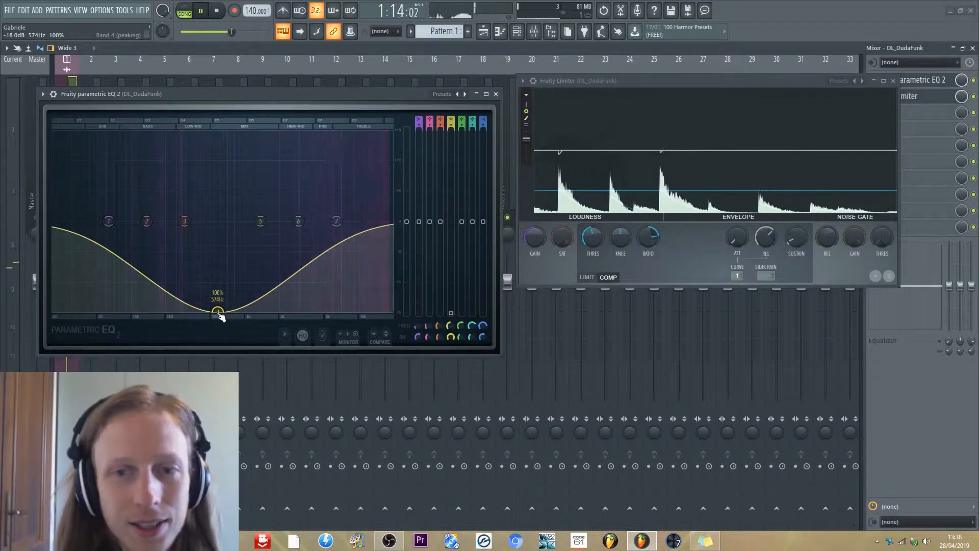
click(217, 11)
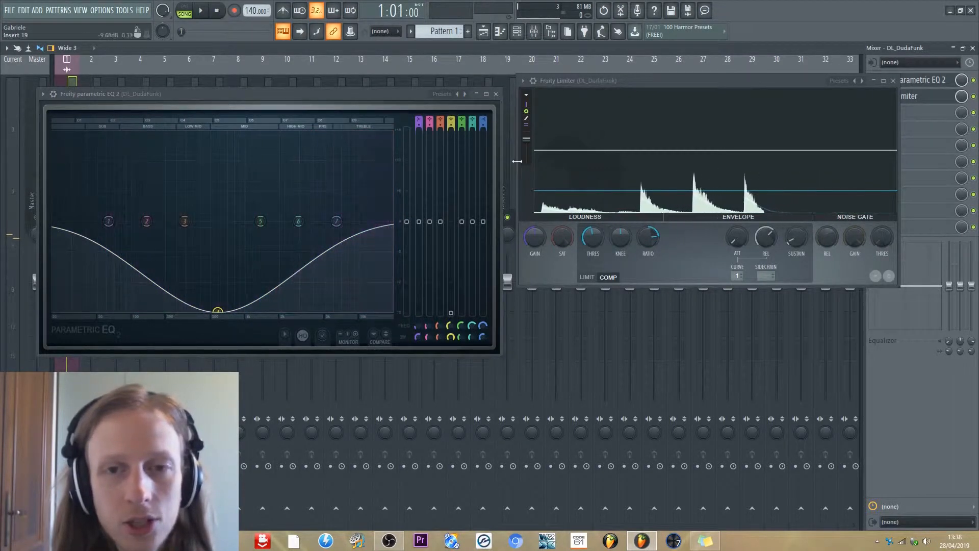
Move EQ band 4 to about 802 Hz and reset the band.
drag(220, 311, 240, 311)
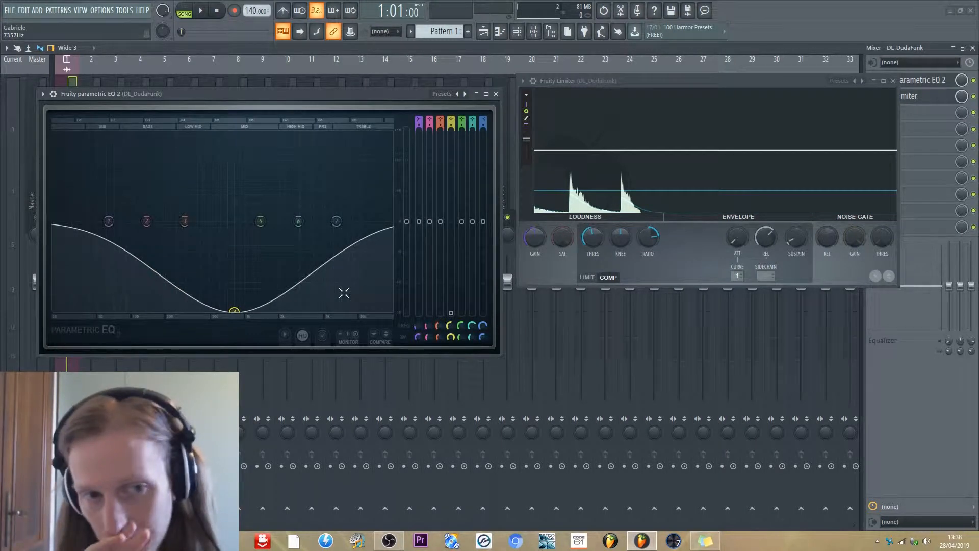
right_click(235, 309)
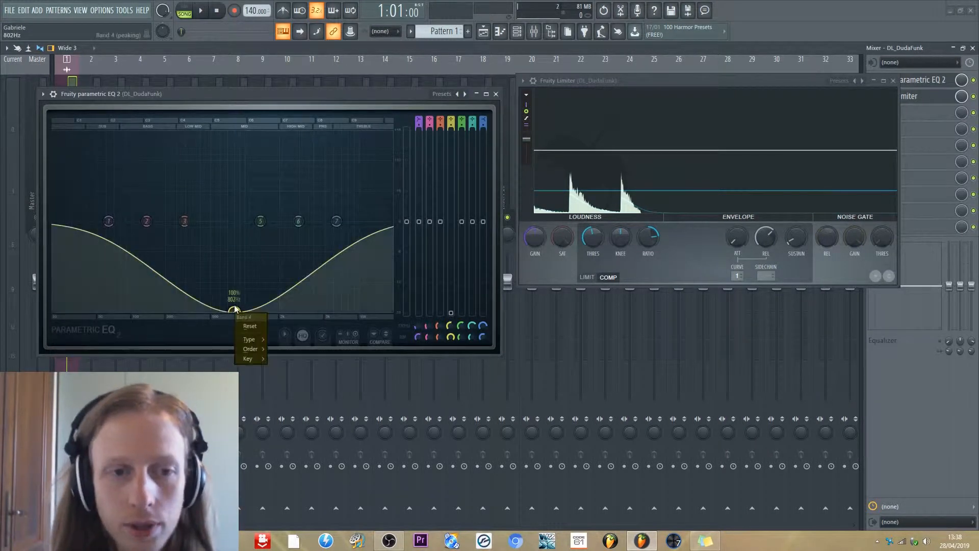
click(252, 327)
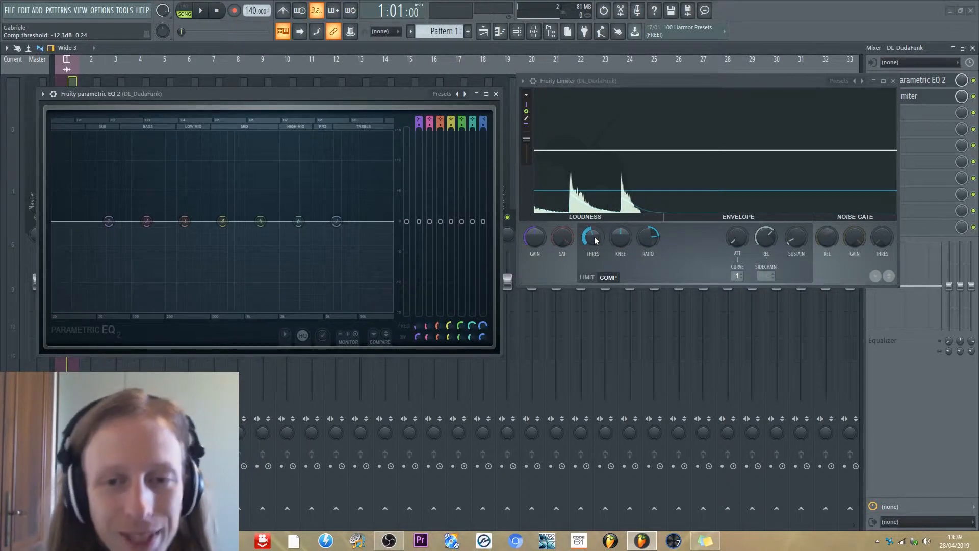
Raise the compressor threshold in Fruity Limiter while the loop plays.
mouse_move(595, 237)
mouse_down()
mouse_move(595, 255)
mouse_move(595, 237)
mouse_up()
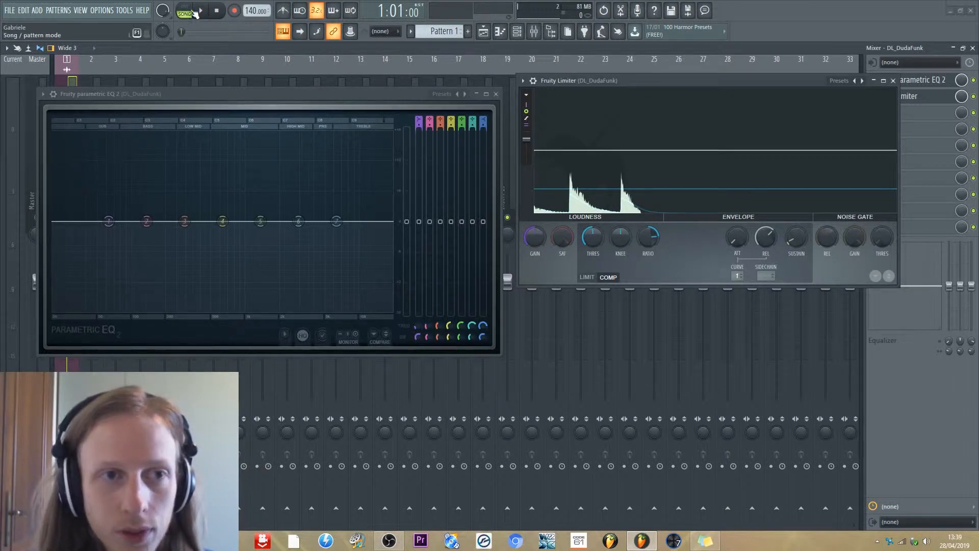
click(200, 12)
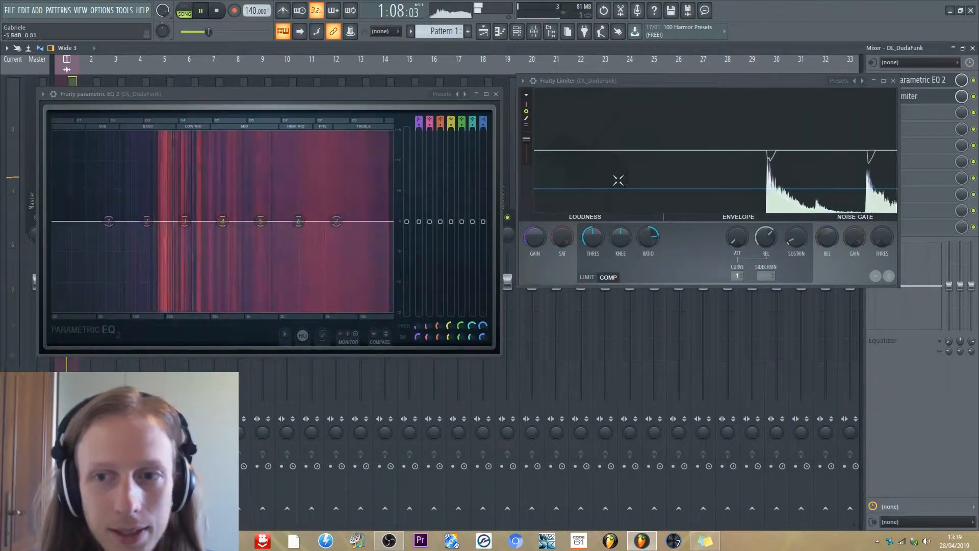
drag(589, 240, 589, 228)
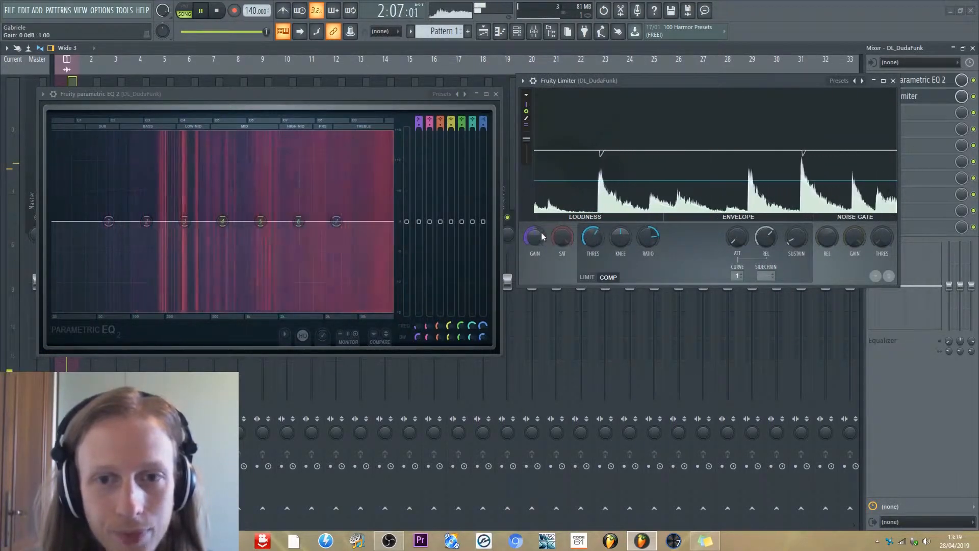
Raise the Fruity Limiter gain and its limiter ceiling, auditioning the drum loop with each change.
drag(532, 243, 534, 235)
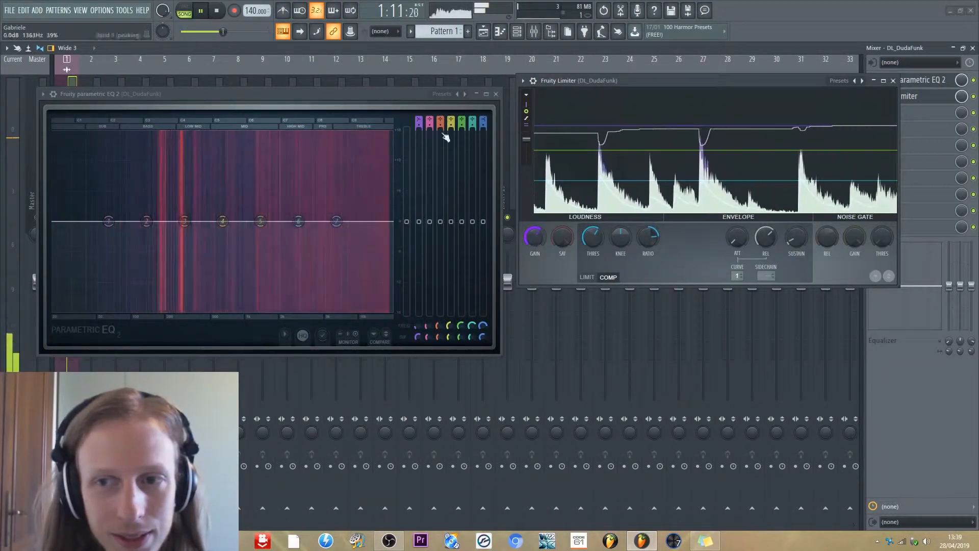
click(204, 14)
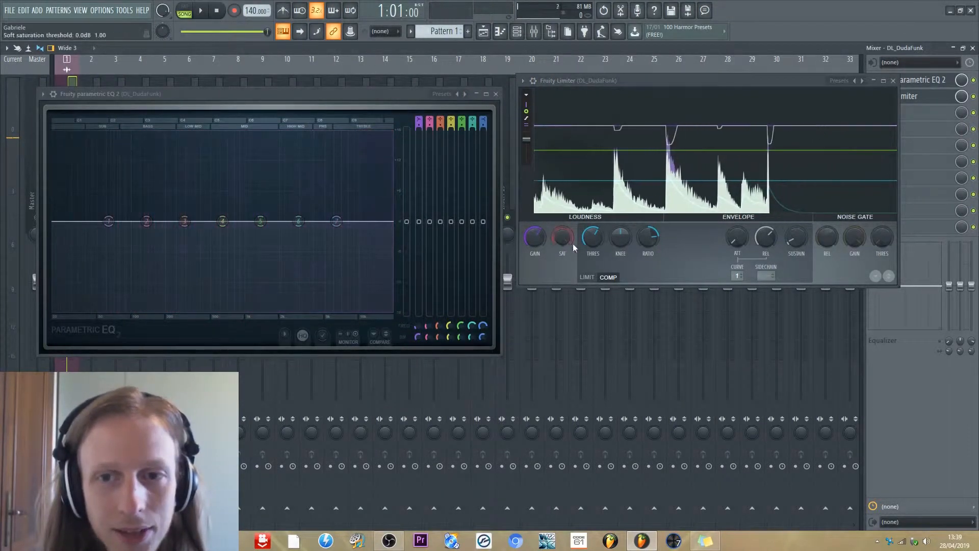
click(592, 278)
drag(593, 241, 595, 226)
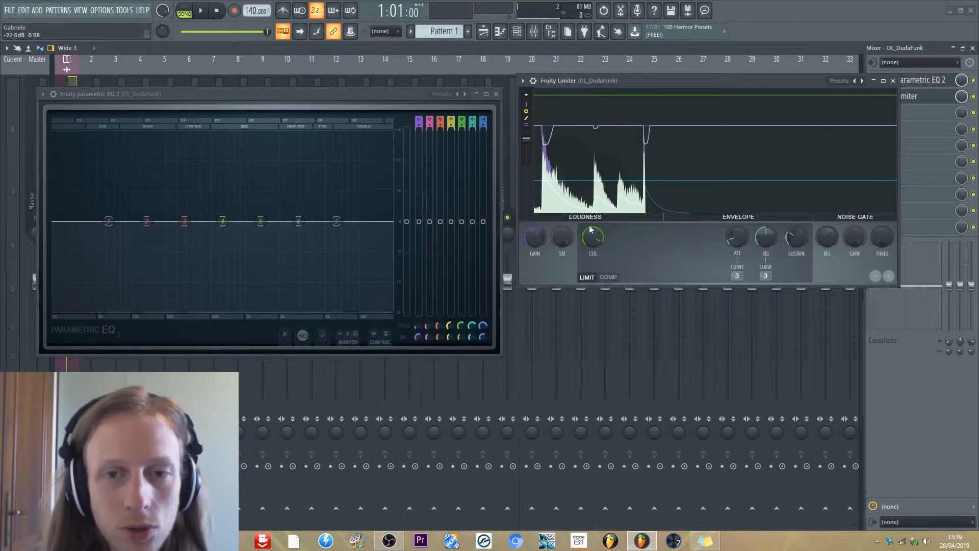
click(207, 11)
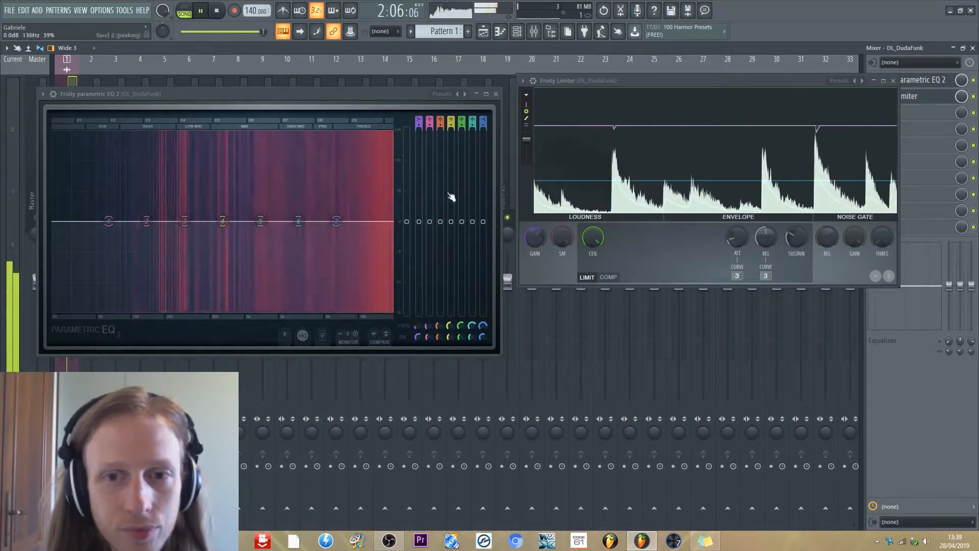
Return to the compressor settings, lower the threshold well below the drum peaks while the loop plays, and stop playback.
click(607, 278)
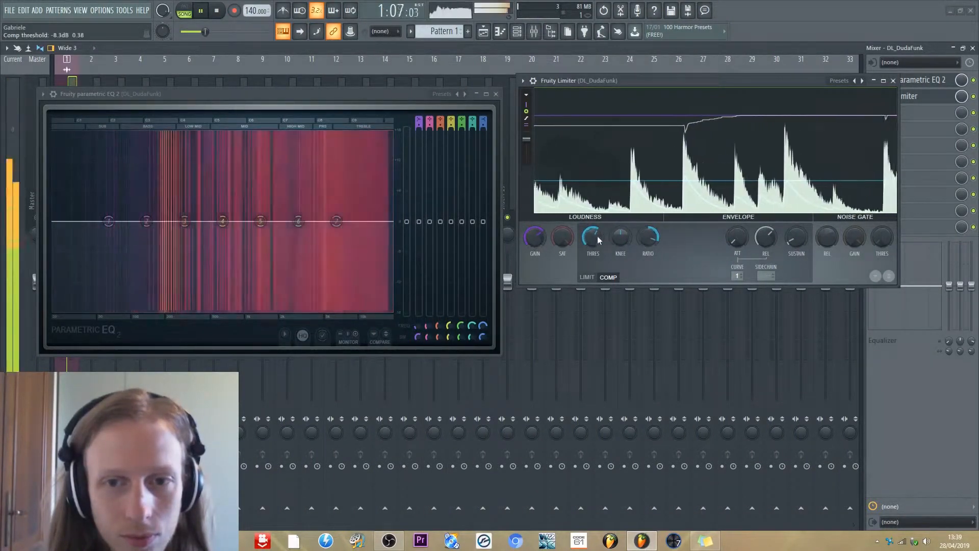
drag(597, 235, 596, 256)
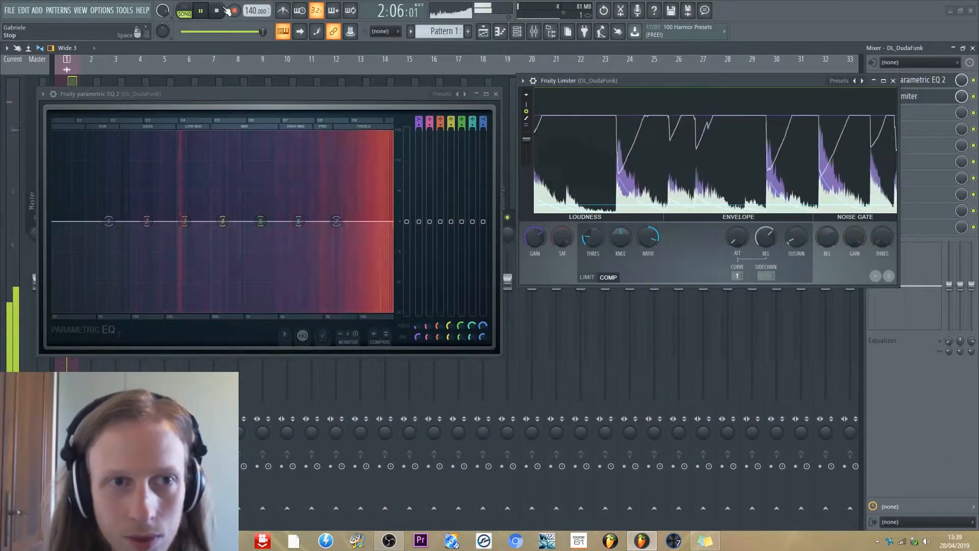
key(space)
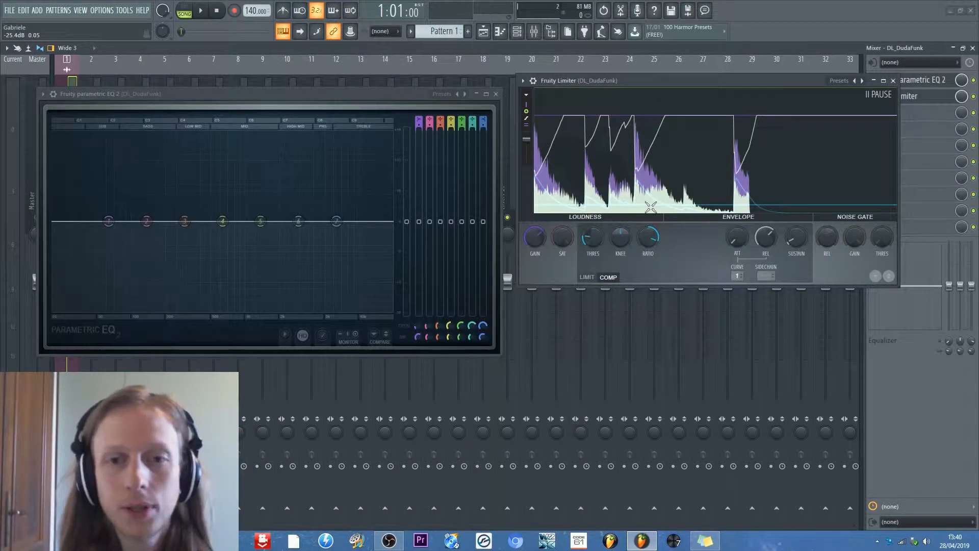
Set the compressor threshold to -6.6 dB and lower the Fruity Limiter gain while the loop plays.
mouse_move(591, 238)
mouse_down()
mouse_move(591, 230)
mouse_move(591, 238)
mouse_up()
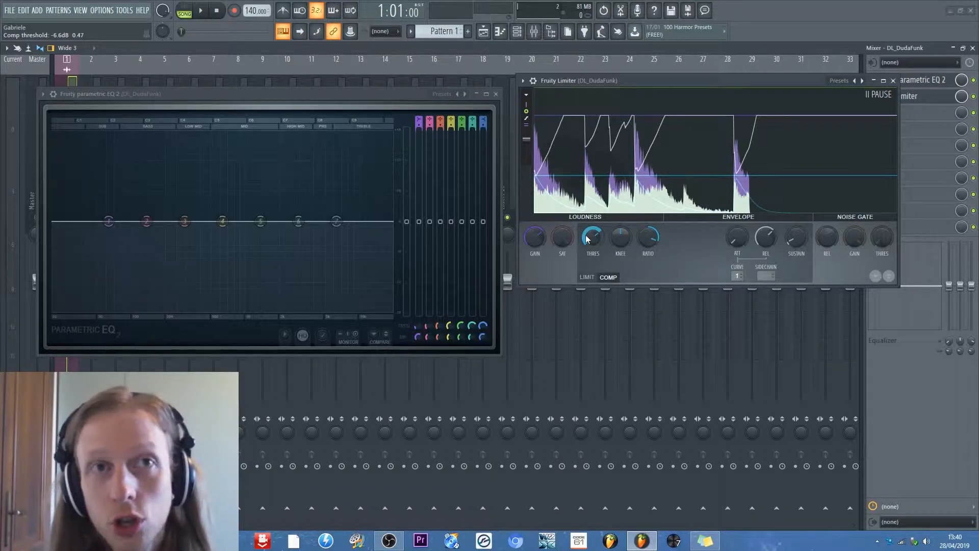
key(space)
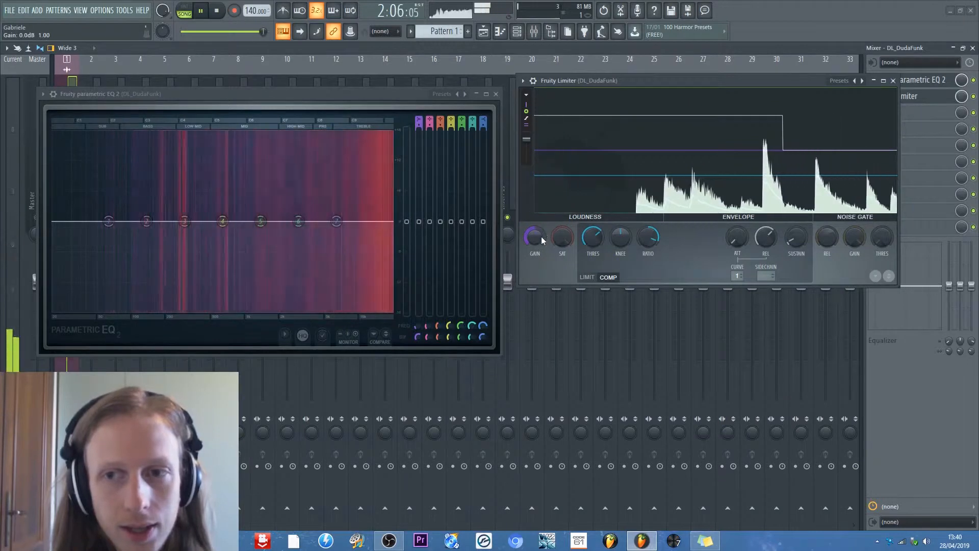
drag(543, 240, 541, 241)
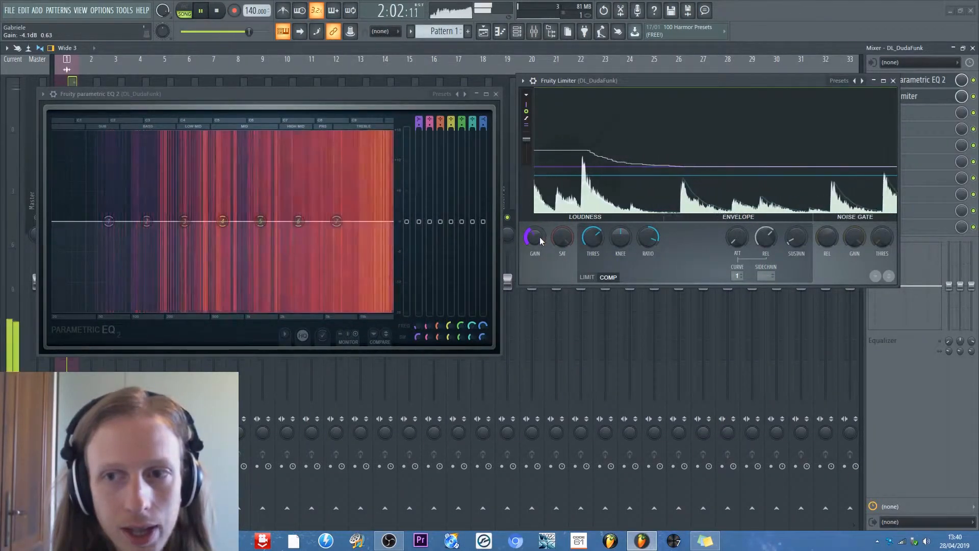
click(211, 11)
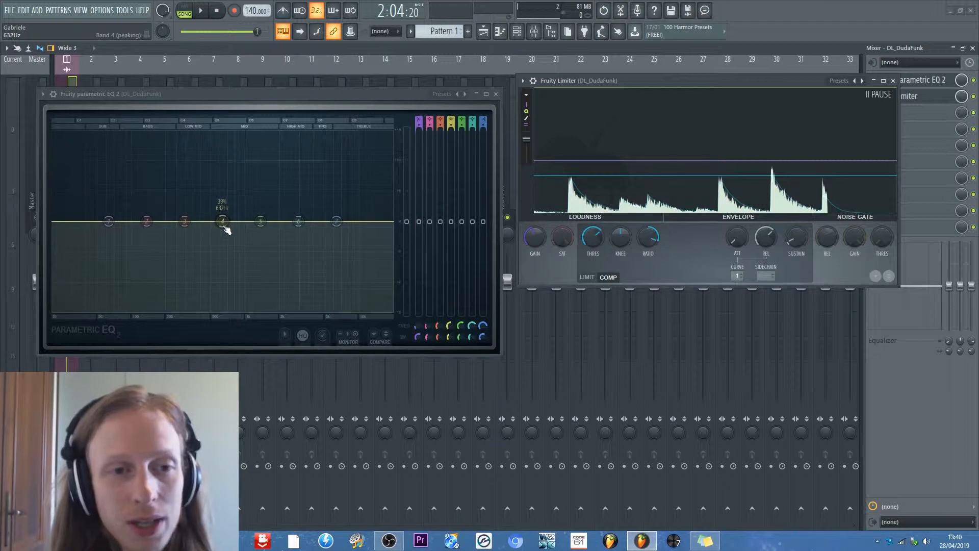
Pull EQ band 4 down into a midrange cut and reset the band.
drag(225, 227, 204, 281)
right_click(206, 282)
click(216, 294)
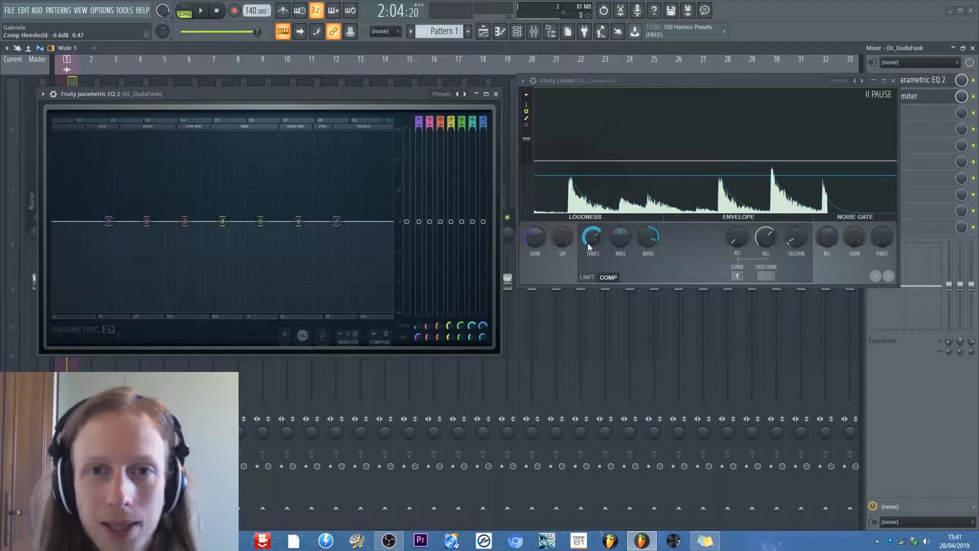
Boost EQ band 4 at about 670 Hz, return playback to the start, and reset the band.
click(682, 131)
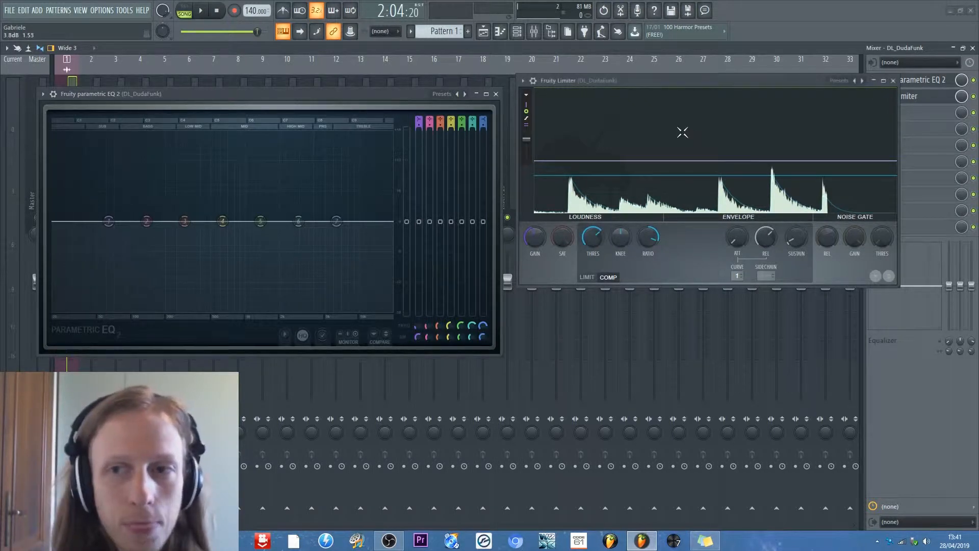
drag(222, 220, 222, 165)
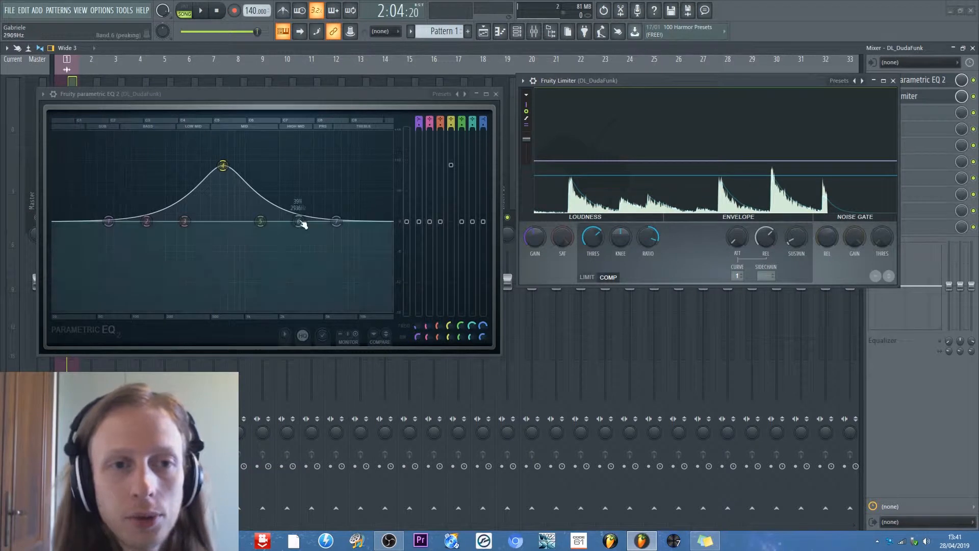
drag(223, 165, 225, 169)
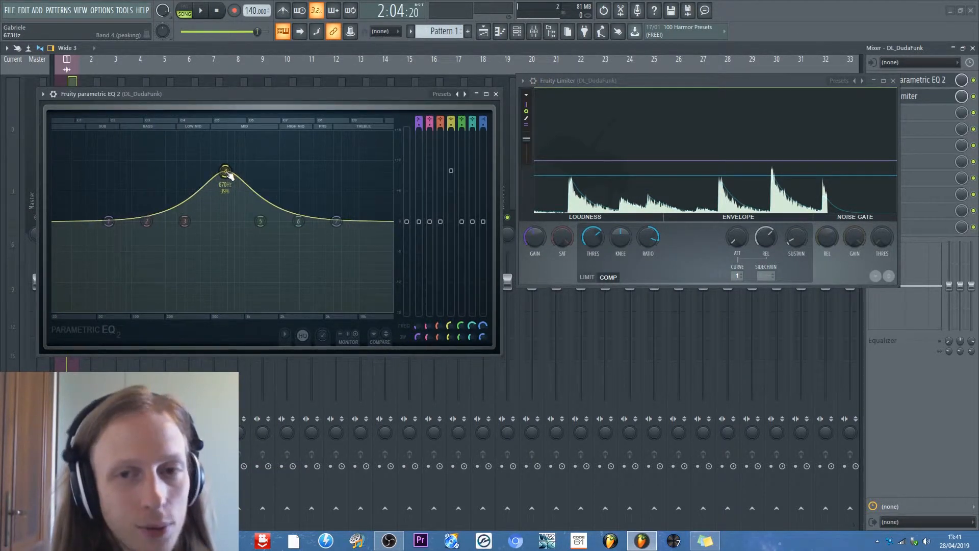
key(space)
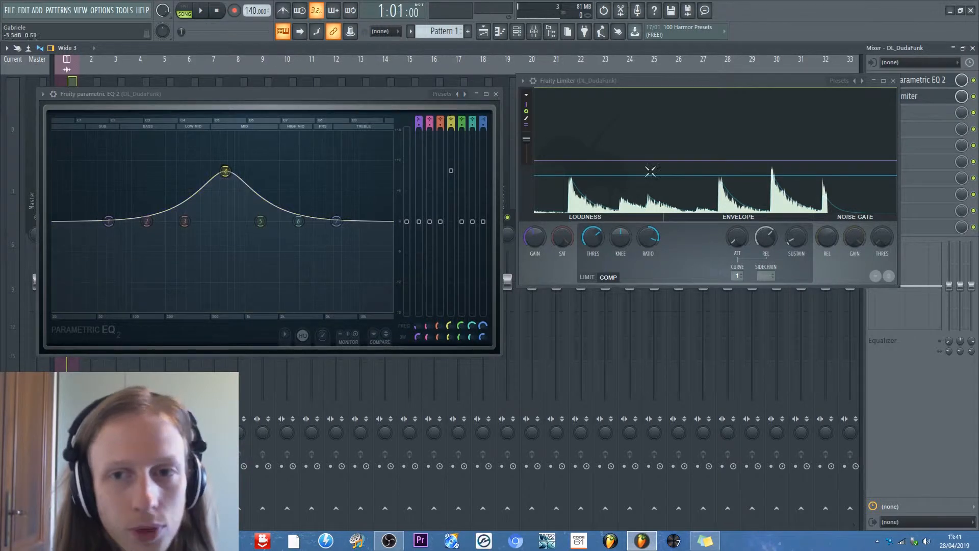
right_click(226, 172)
click(230, 185)
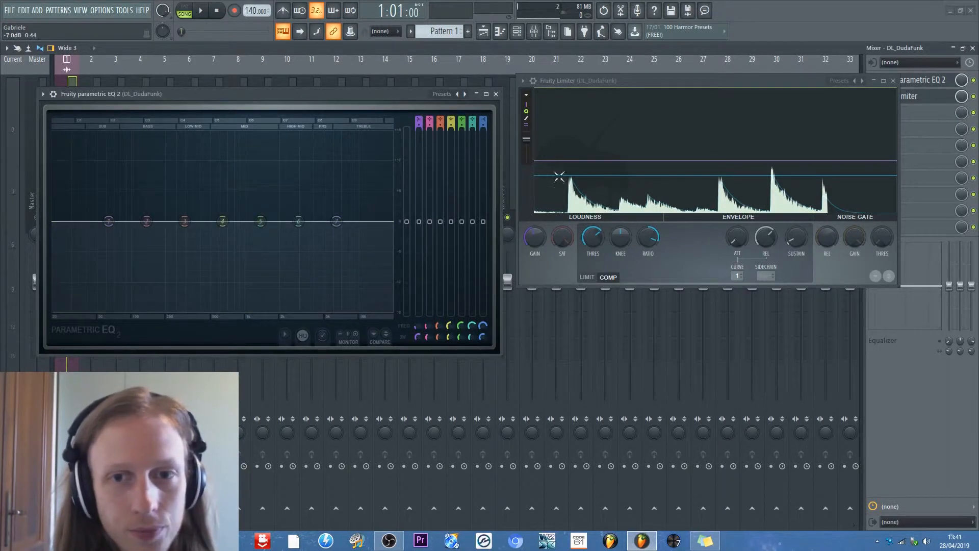
Lower the compressor threshold below the drum peaks while the loop plays with a flat EQ, and stop playback.
click(201, 11)
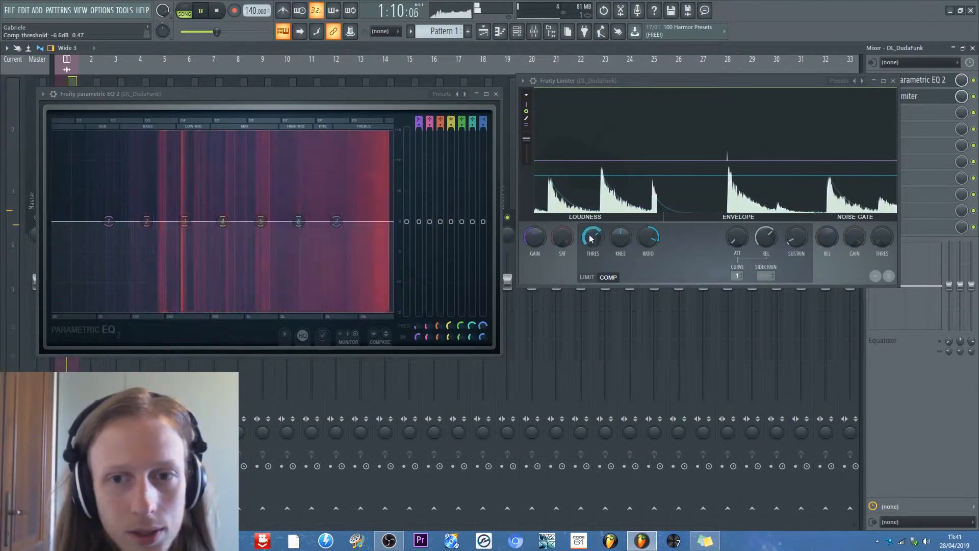
drag(593, 237, 592, 275)
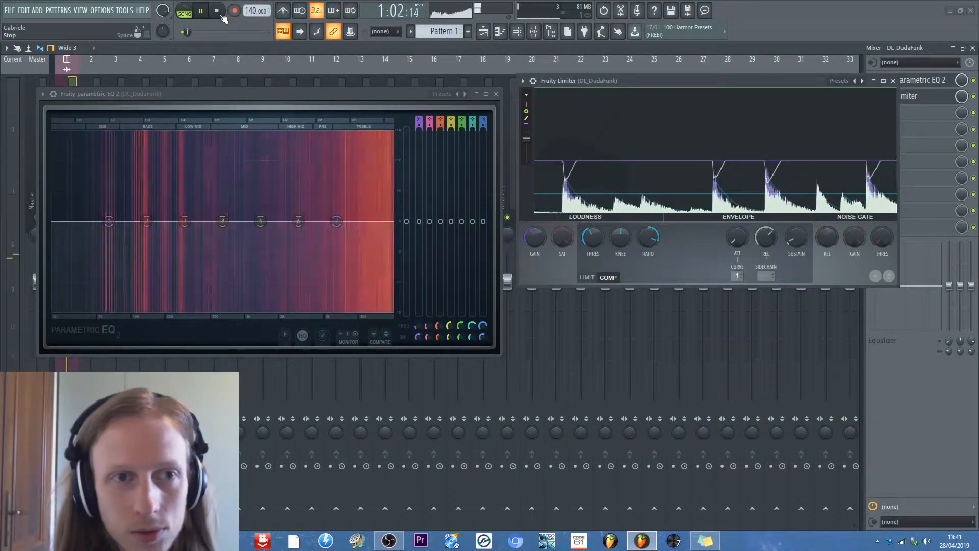
key(space)
Boost EQ band 4 at about 670 Hz, audition the loop through the compressor, and slightly reduce the boost.
drag(218, 229, 221, 163)
click(202, 12)
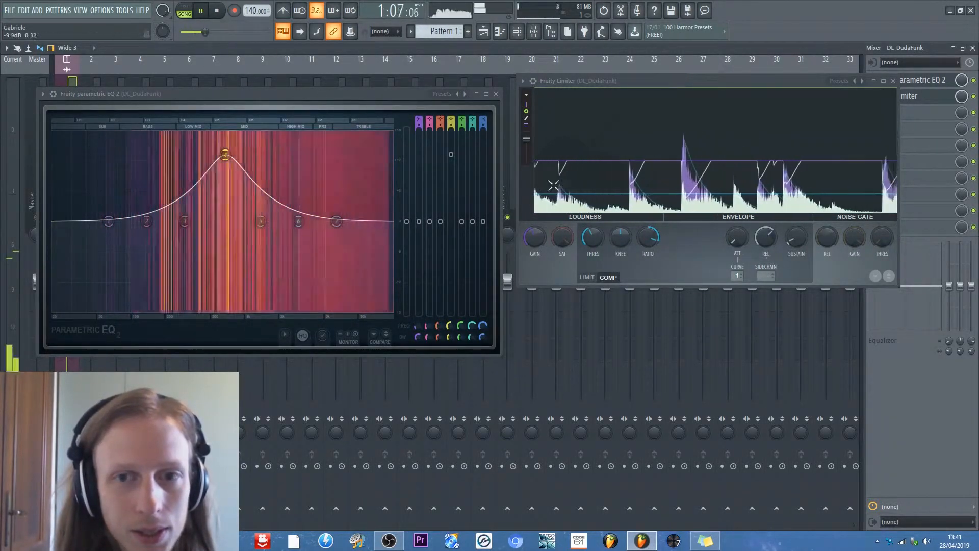
click(201, 11)
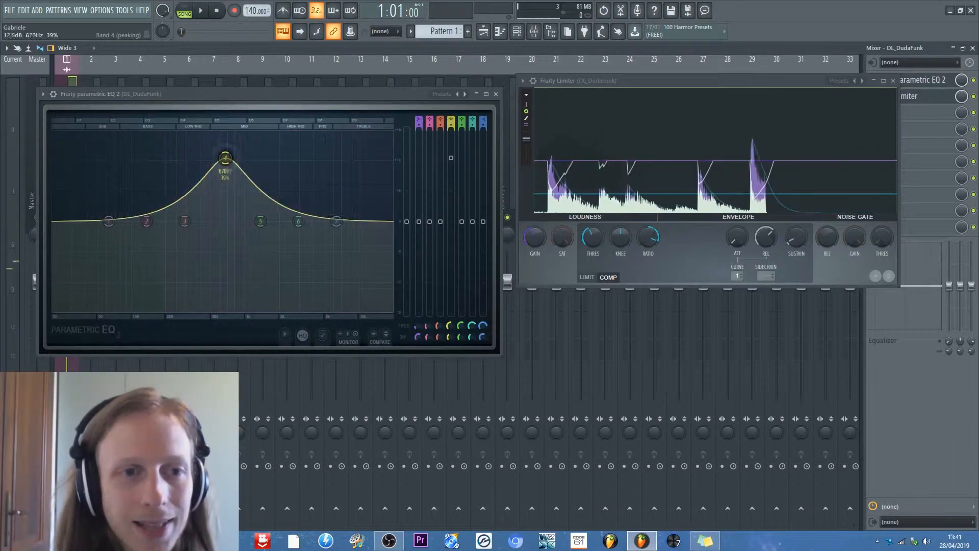
drag(225, 155, 226, 169)
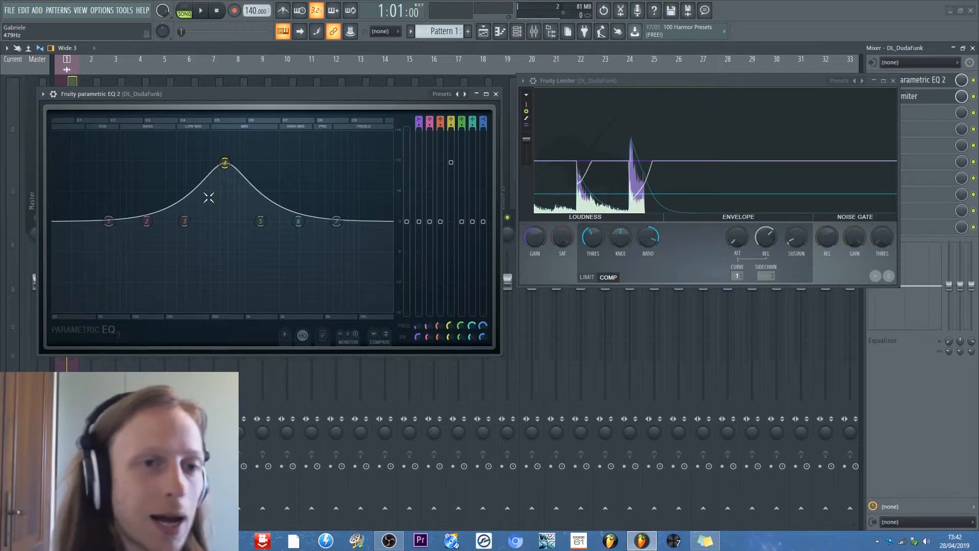
Turn the EQ band 4 boost into a cut and reset the band.
drag(220, 184, 225, 276)
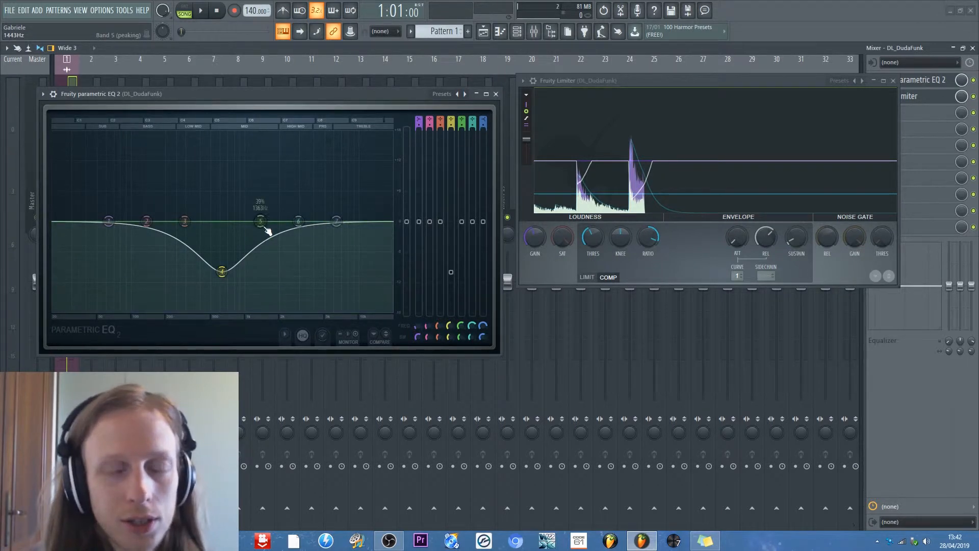
right_click(222, 271)
click(236, 286)
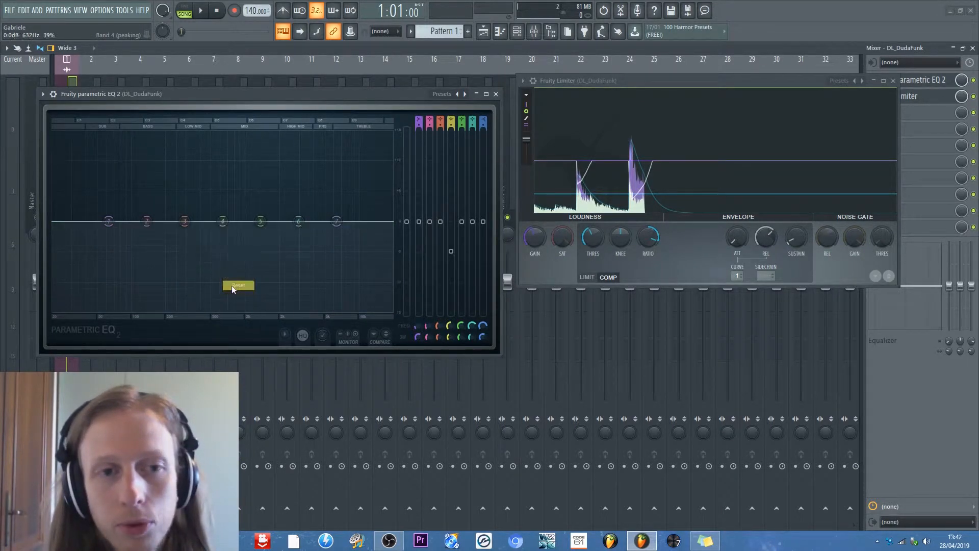
Cut EQ band 4 by 10.2 dB at 666 Hz with a 29% width, and reset the band.
drag(225, 221, 225, 272)
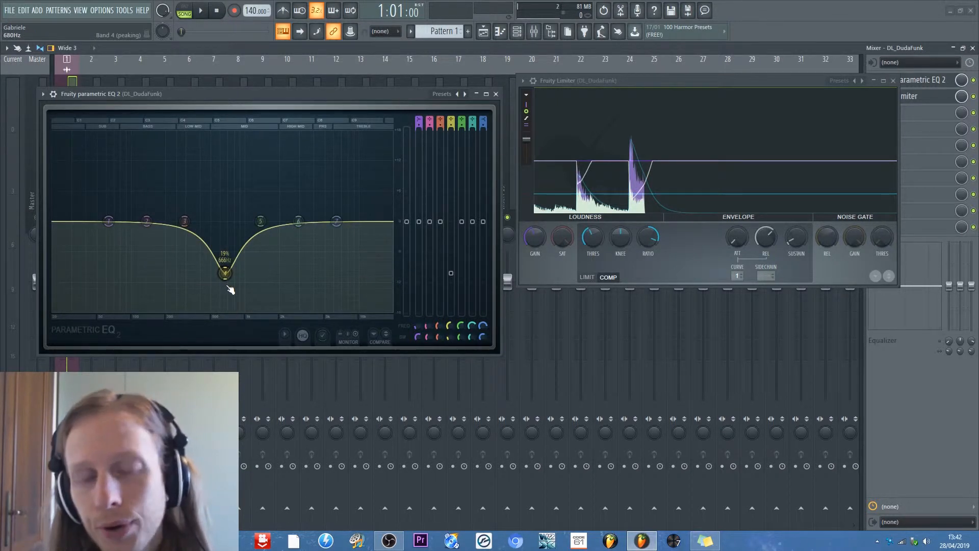
scroll(227, 275, up, 3)
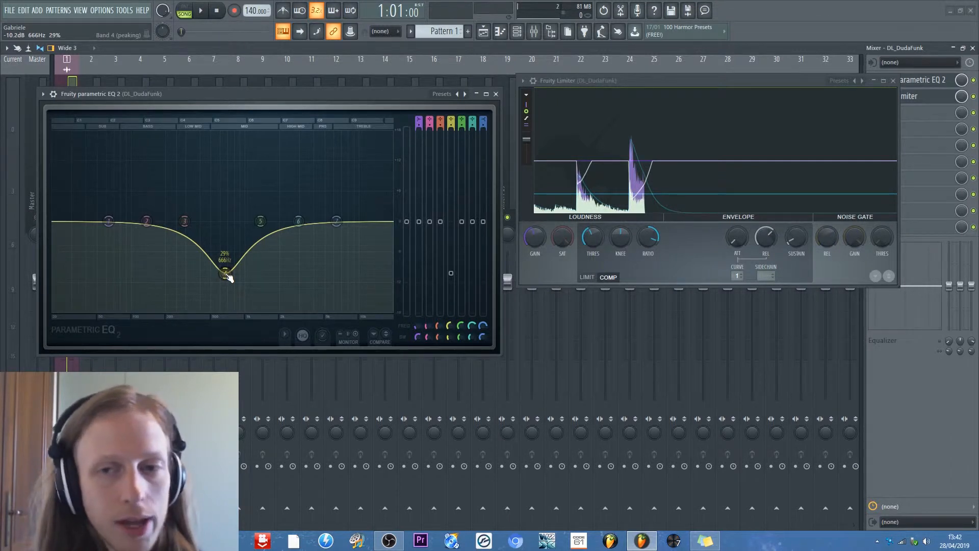
right_click(227, 276)
click(236, 284)
Reposition the Fruity Limiter window beside the EQ and place the limiter before Fruity Parametric EQ 2 in the effect chain.
drag(696, 83, 681, 155)
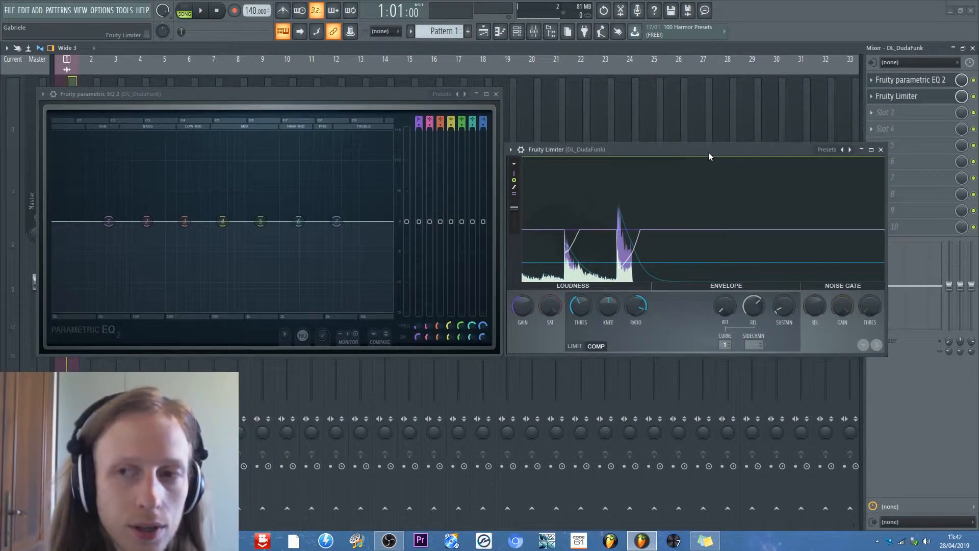
scroll(899, 96, up, 1)
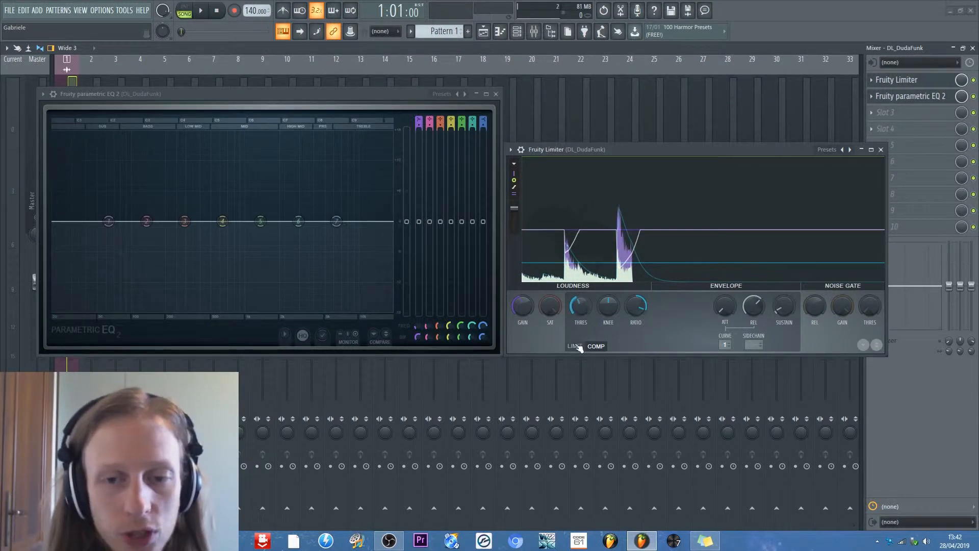
Fine-tune the compressor threshold while auditioning the loop with the limiter ahead of the EQ, and stop playback.
drag(581, 307, 580, 301)
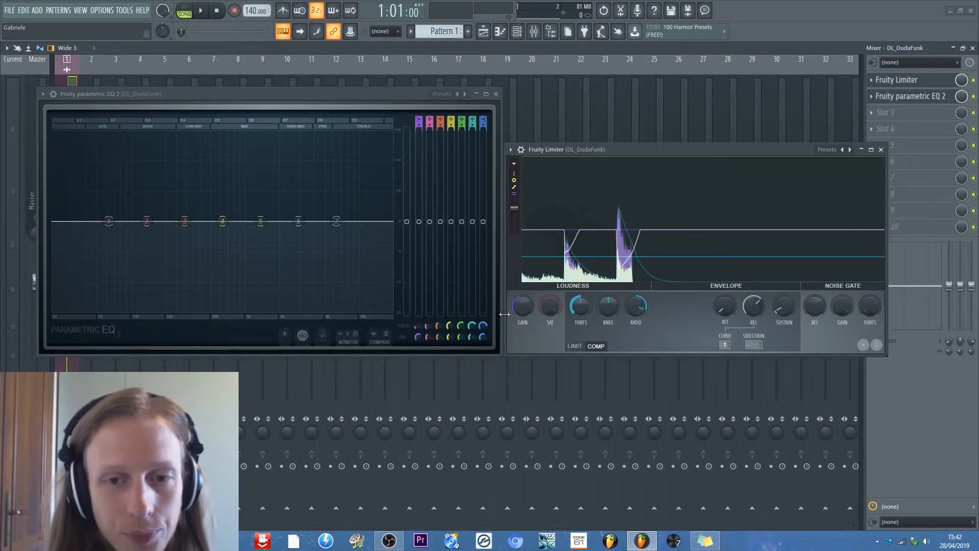
click(200, 10)
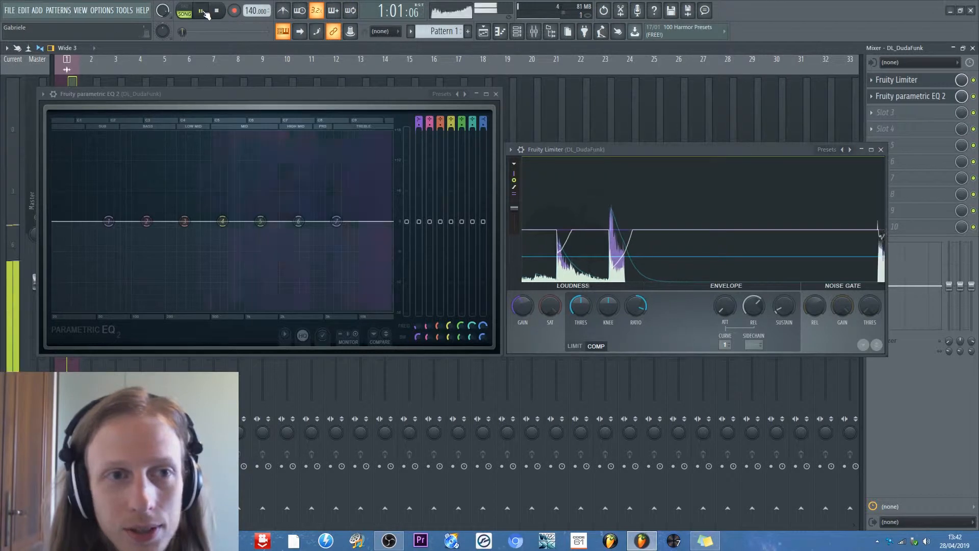
drag(581, 307, 580, 313)
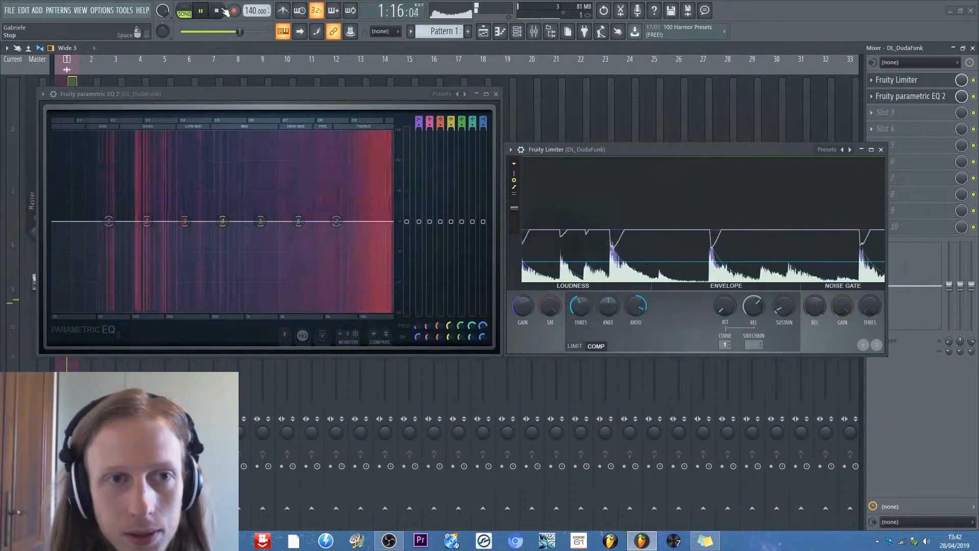
key(space)
Close and reopen the Fruity Parametric EQ 2 window, raise the EQ's main level, and reset the level.
click(913, 96)
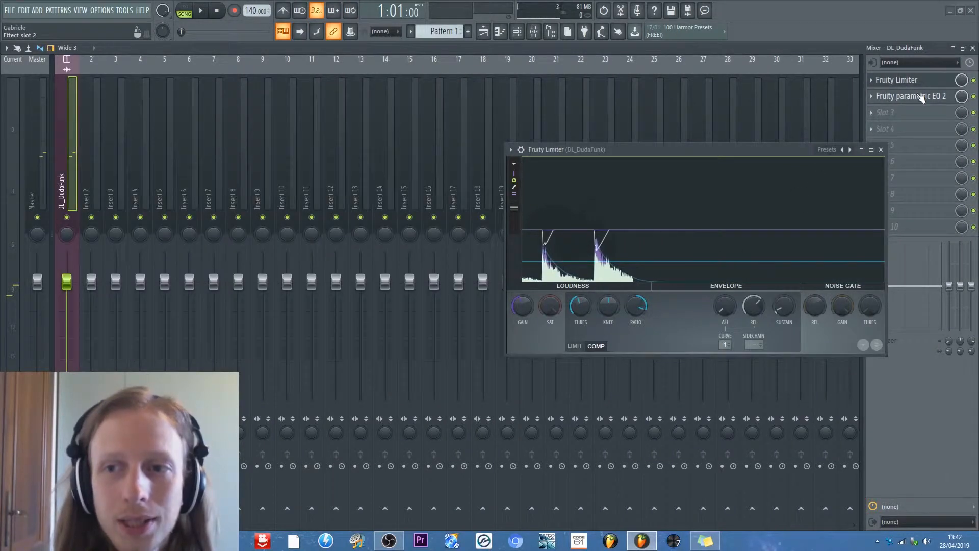
click(922, 96)
drag(406, 221, 407, 192)
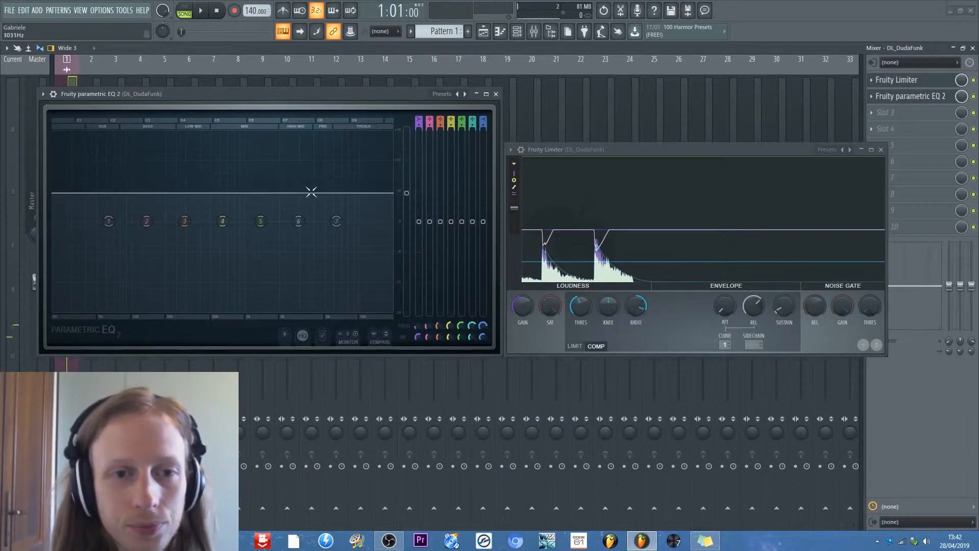
right_click(407, 195)
click(411, 200)
Boost EQ band 5 in the midrange and play the loop with the EQ placed after the compressor.
drag(258, 225, 245, 130)
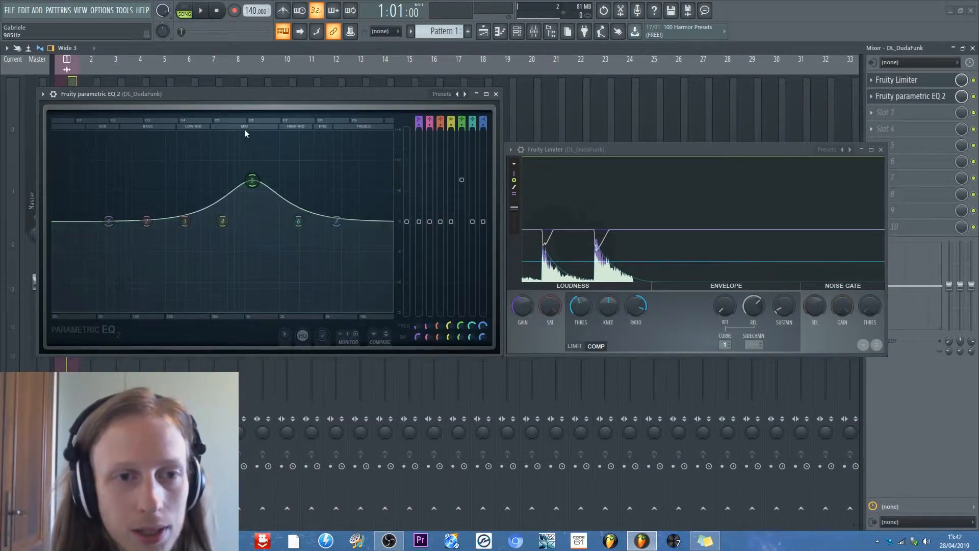
click(203, 15)
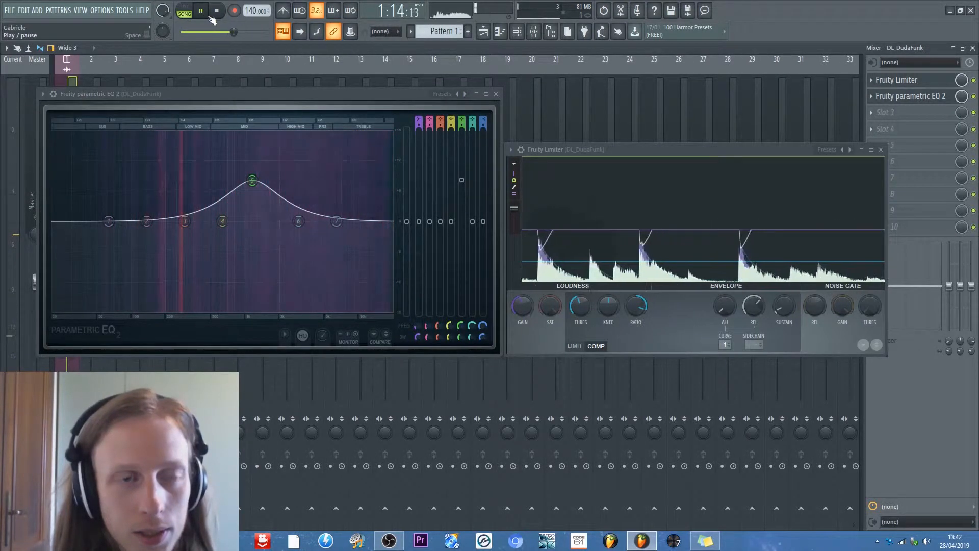
Shift the EQ band 5 boost to about 4519 Hz during playback, stop, and place the EQ ahead of Fruity Limiter.
drag(252, 179, 320, 180)
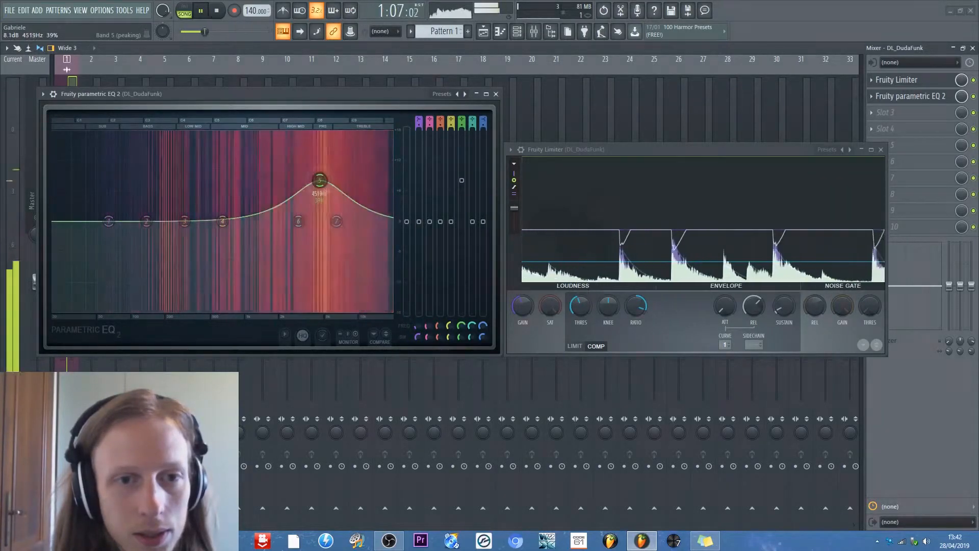
key(space)
drag(882, 96, 890, 84)
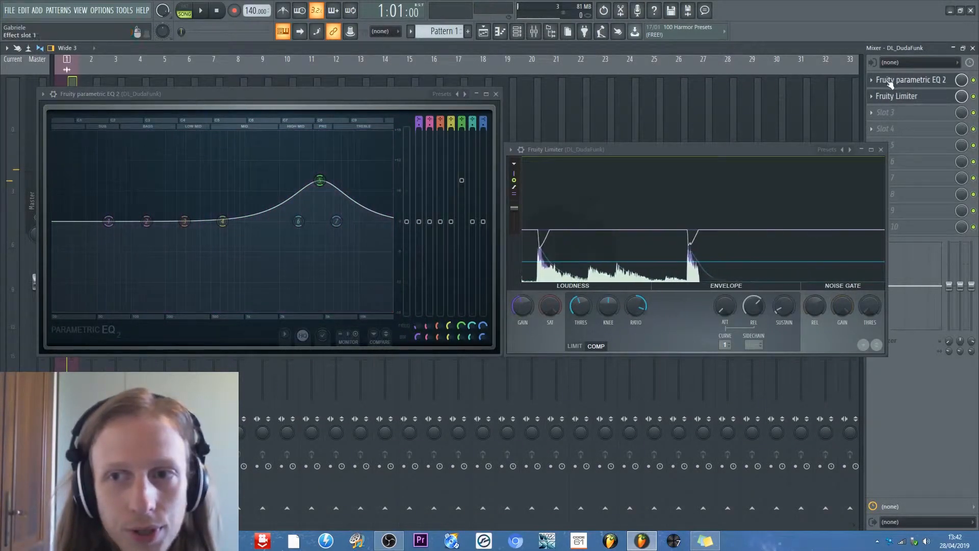
Play the loop through the EQ-first chain while moving the band 5 boost to about 193 Hz, and stop playback.
key(space)
drag(320, 180, 166, 163)
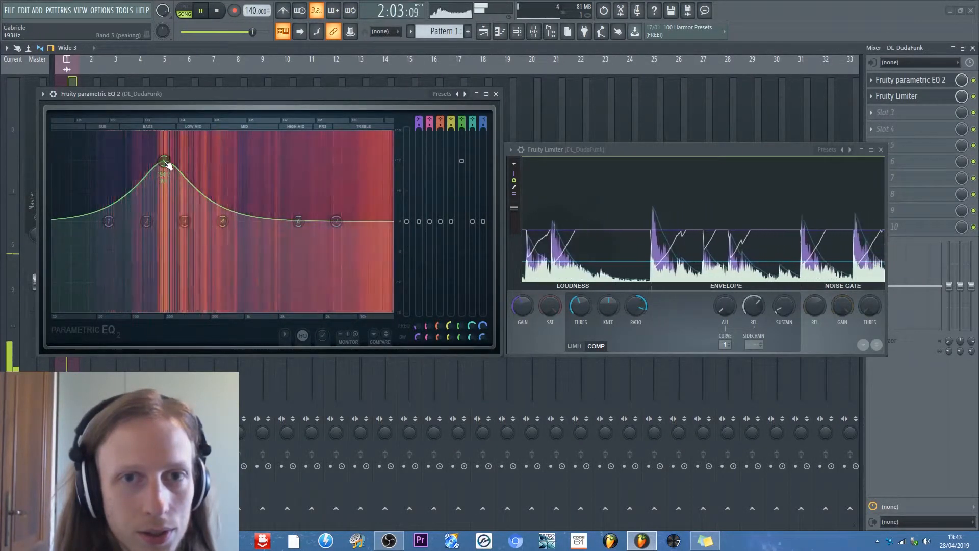
click(216, 12)
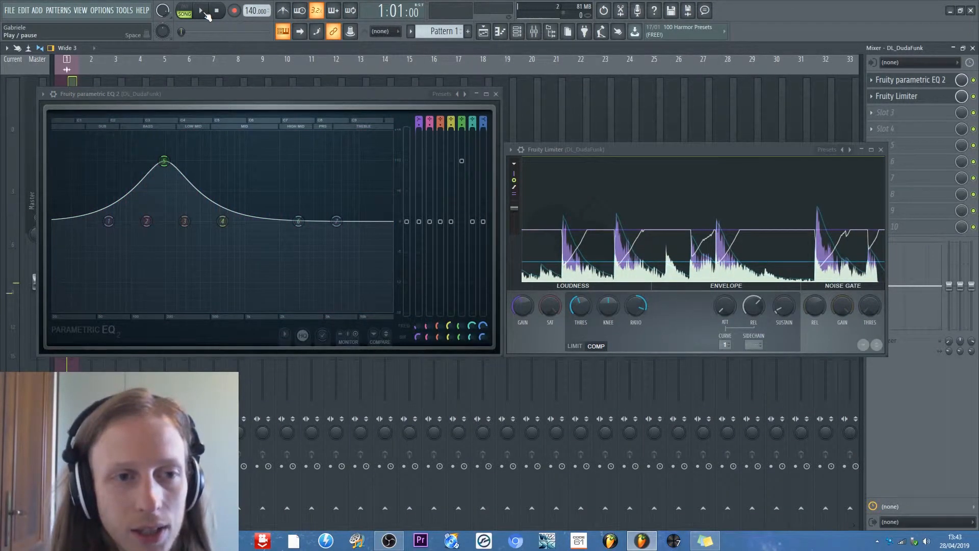
Sweep EQ band 5 through the low frequencies and turn it into a midrange cut at about 635 Hz.
mouse_move(163, 161)
mouse_down()
mouse_move(156, 159)
mouse_move(167, 168)
mouse_up()
right_click(161, 162)
click(163, 161)
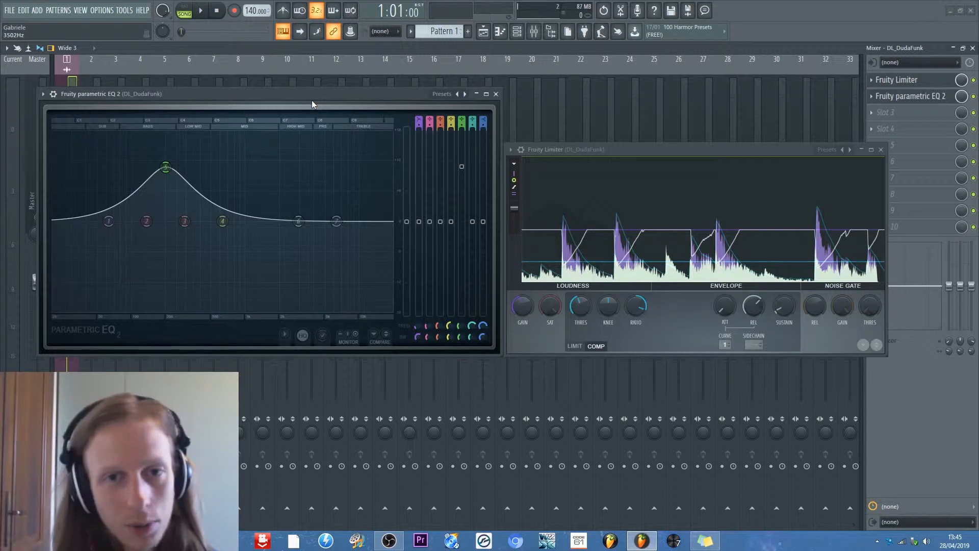
drag(166, 167, 107, 181)
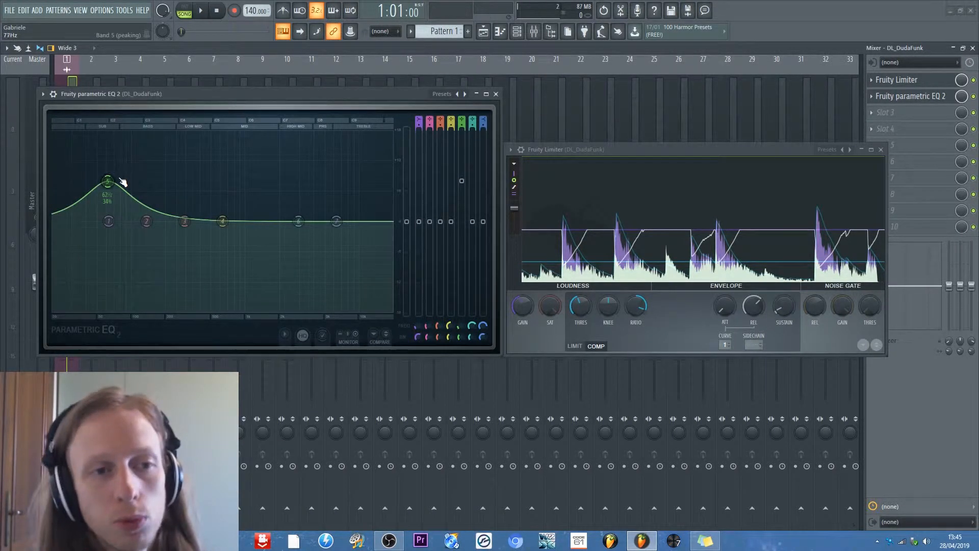
drag(115, 184, 227, 250)
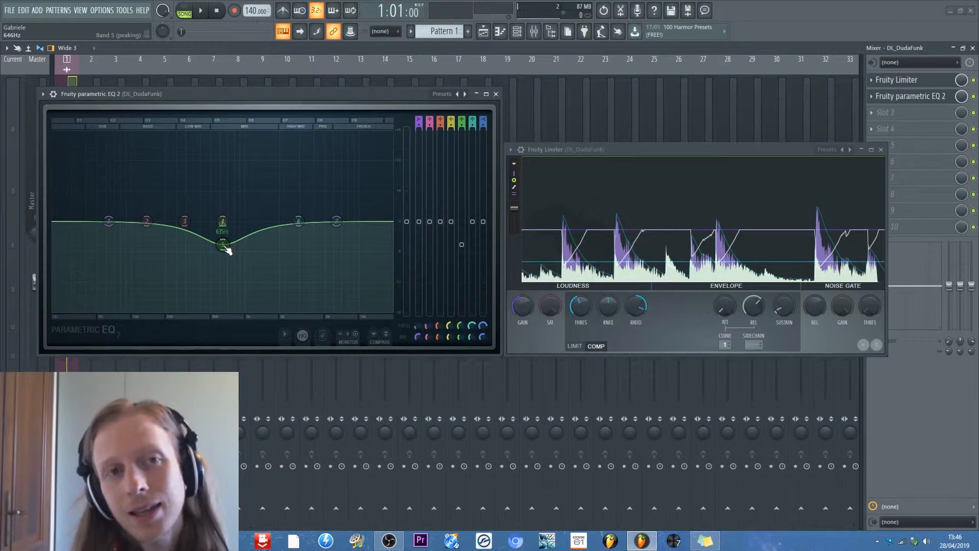
Adjust the Fruity Limiter compressor threshold to about -12.9 dB.
click(577, 305)
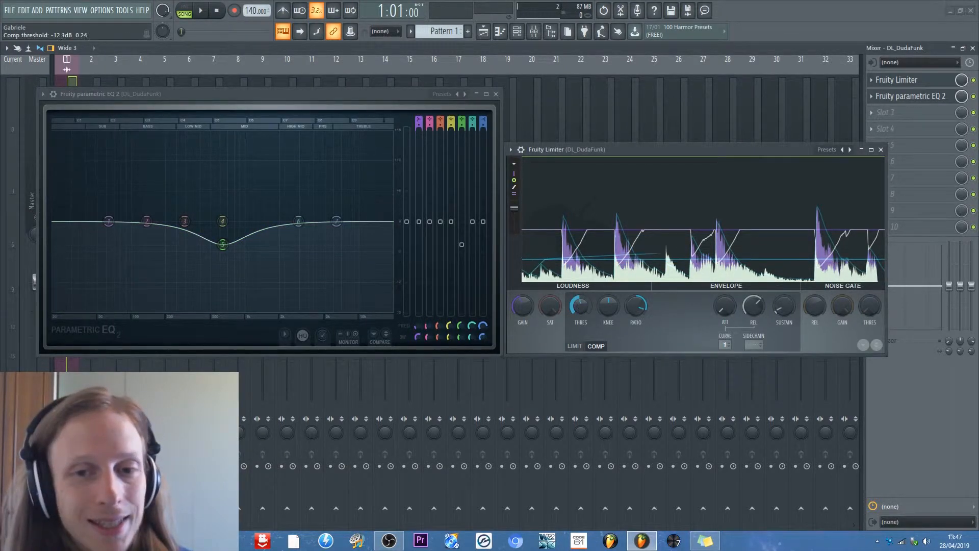
drag(577, 305, 577, 305)
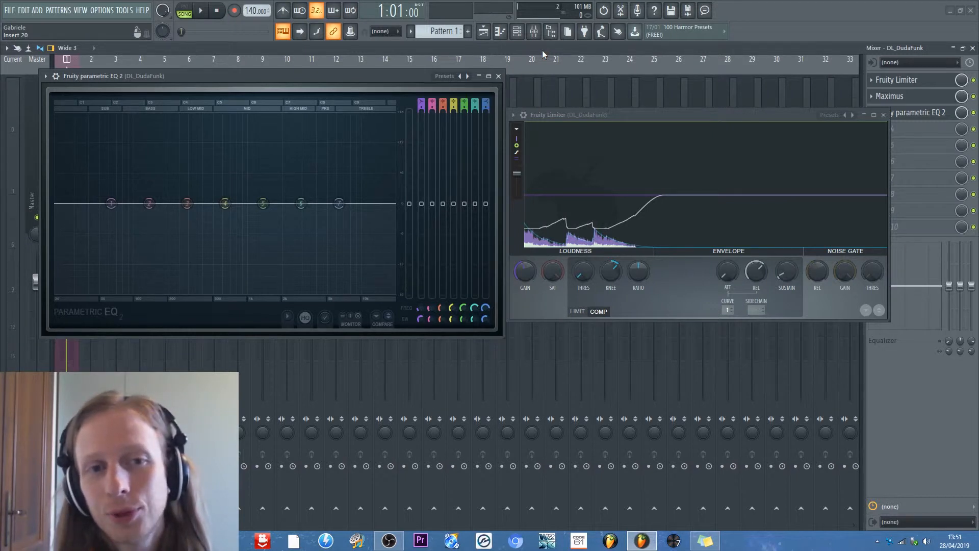
Boost EQ band 4 in the midrange and shift it to about 593 Hz with a gain of 8.6 dB.
drag(225, 203, 240, 137)
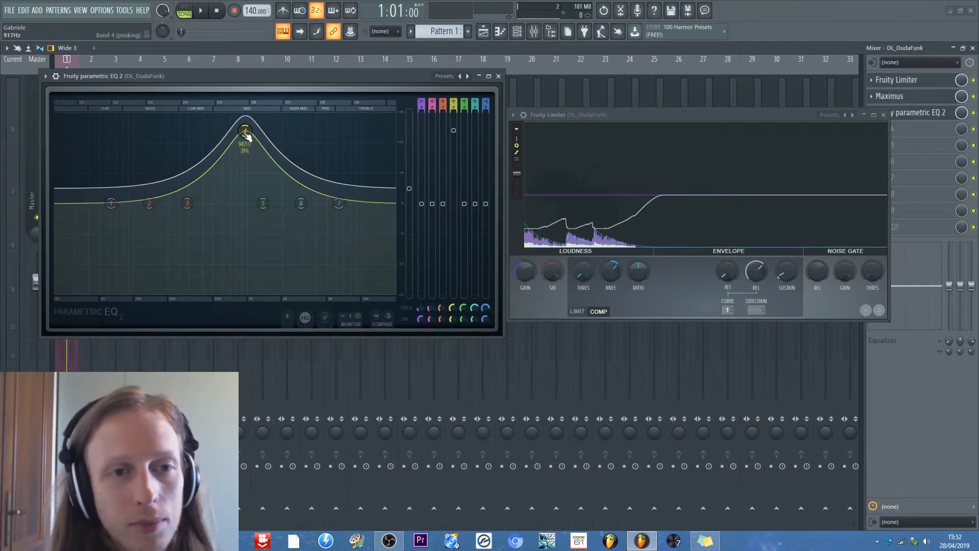
right_click(246, 138)
click(254, 148)
key(ctrl+z)
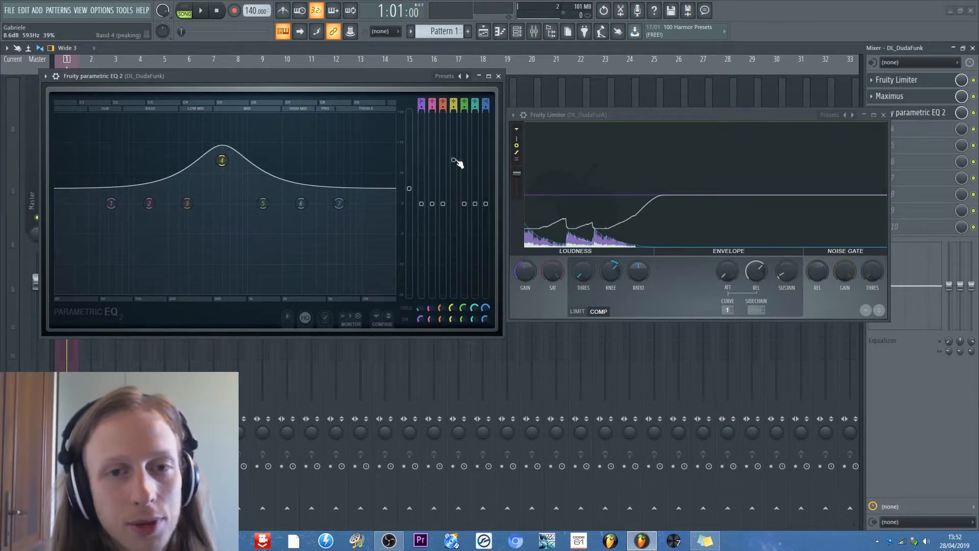
Try further boosts with EQ bands 3 and 4 across the low and high-mid ranges.
right_click(455, 161)
click(460, 168)
key(ctrl+z)
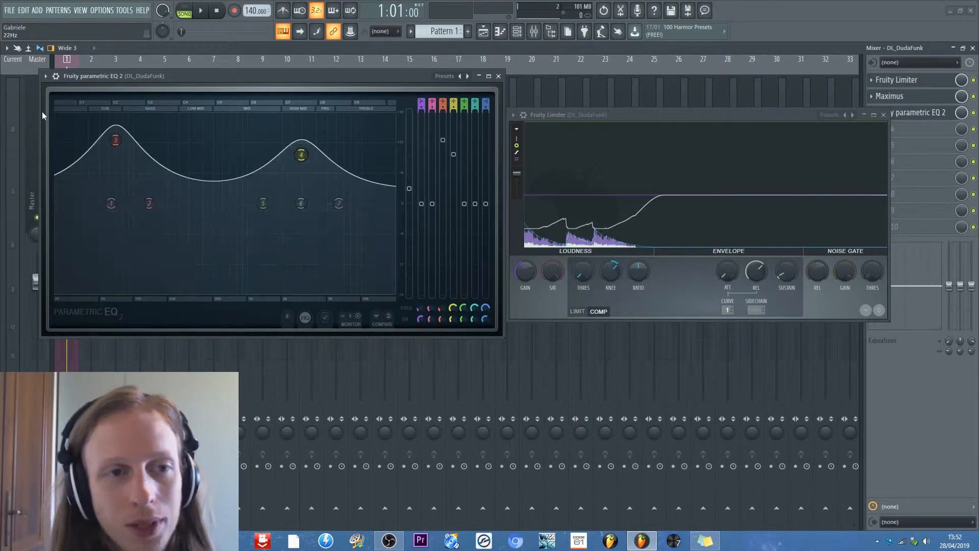
drag(117, 139, 139, 156)
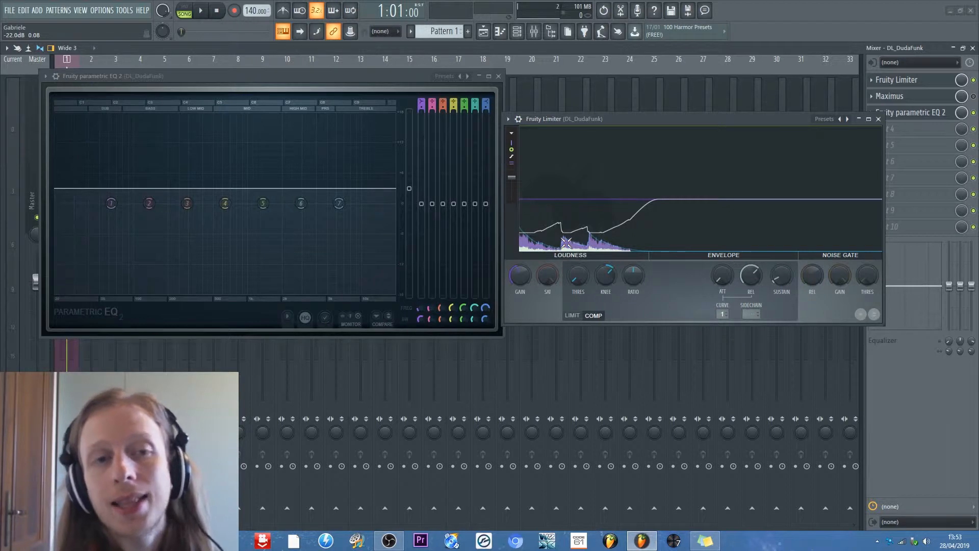
drag(224, 203, 279, 157)
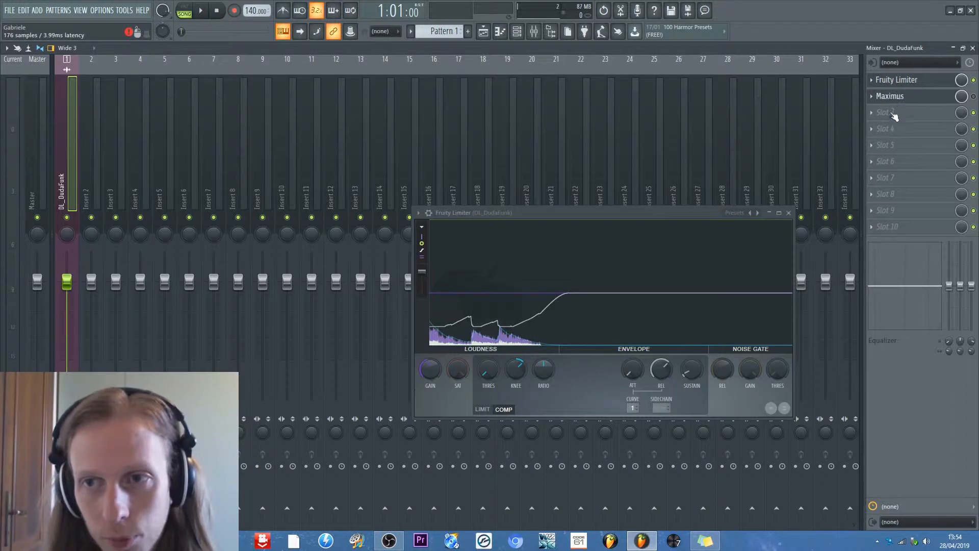
Insert Fruity Reeverb 2 in the first effect slot, ahead of Fruity Limiter, and raise its wet level.
click(890, 80)
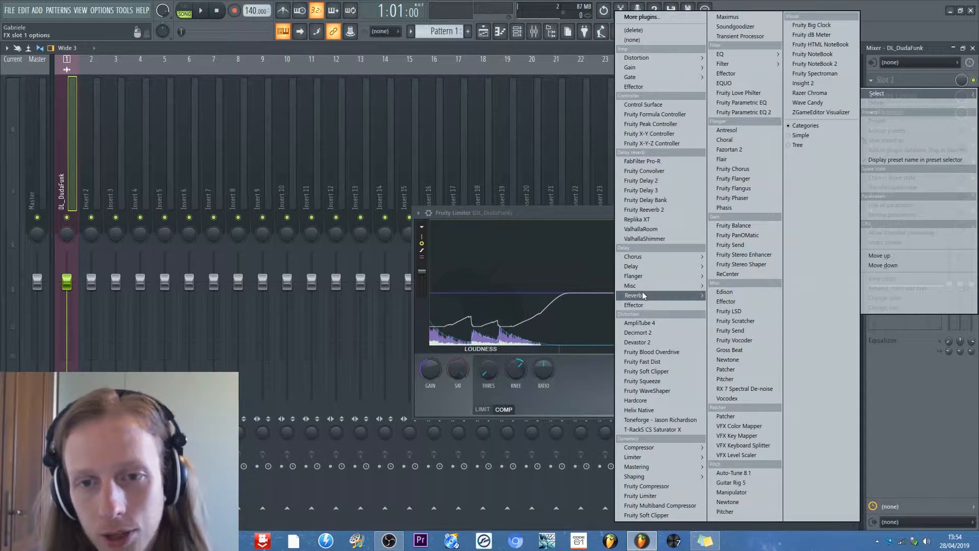
mouse_move(642, 295)
click(597, 324)
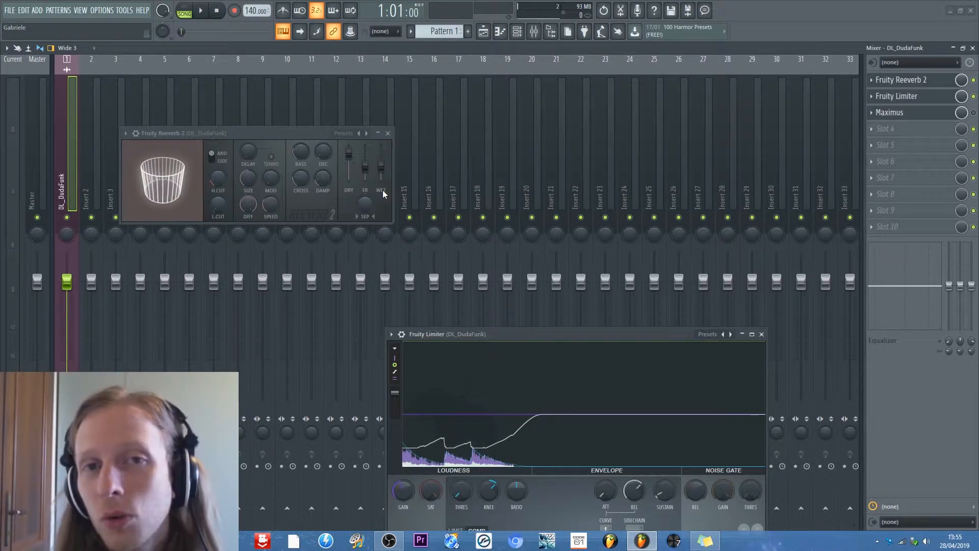
drag(381, 166, 380, 157)
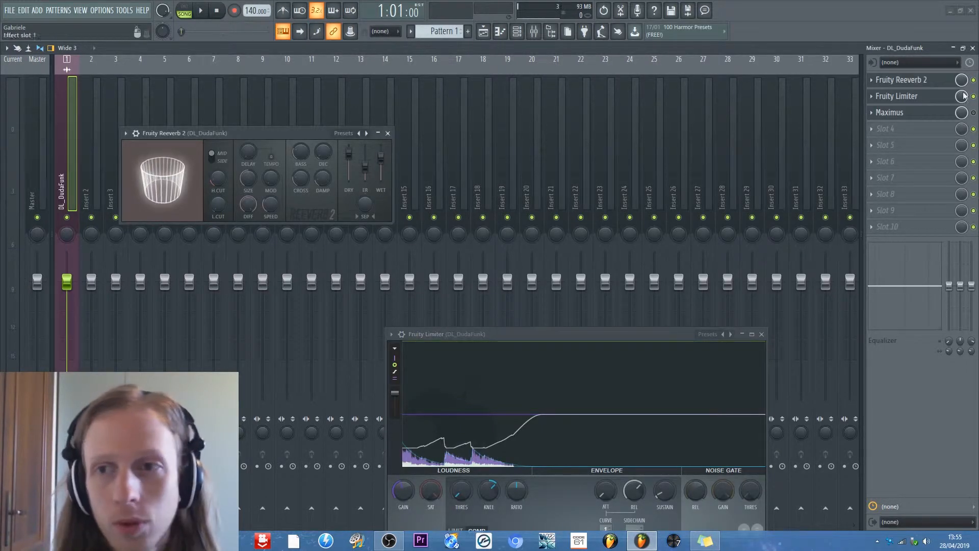
Audition the loop with Fruity Limiter bypassed, compare it with and without Fruity Reeverb 2, and stop playback.
click(202, 13)
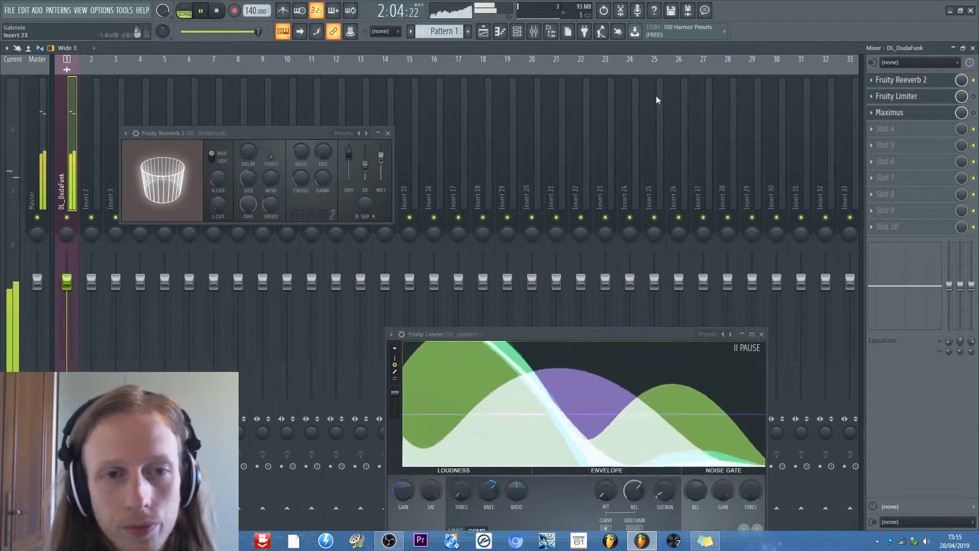
click(974, 80)
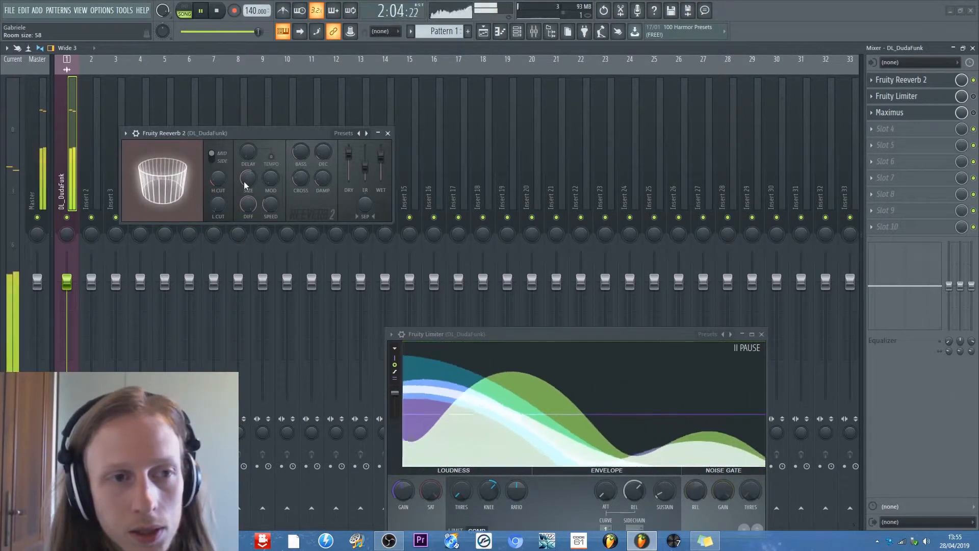
click(217, 11)
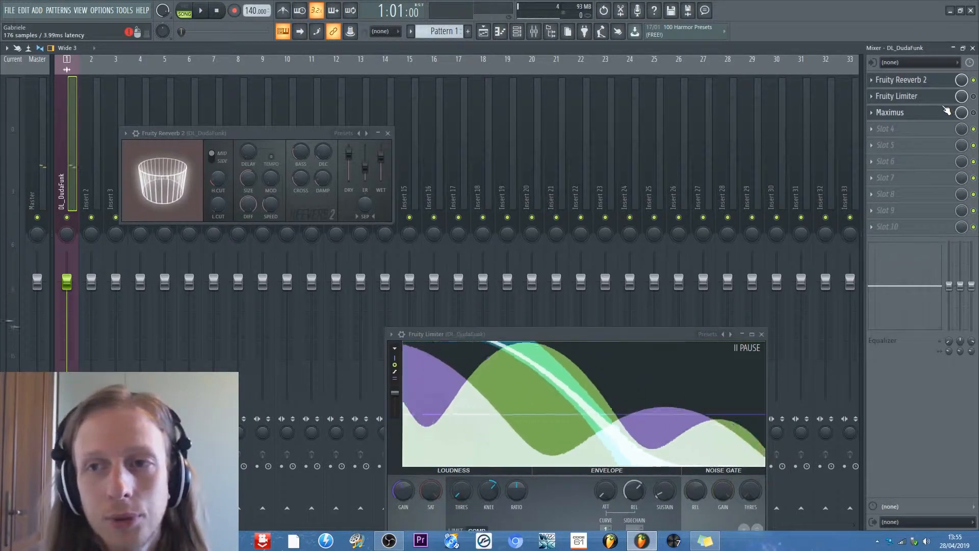
Re-enable Fruity Limiter and move its window beside the reverb window.
click(974, 97)
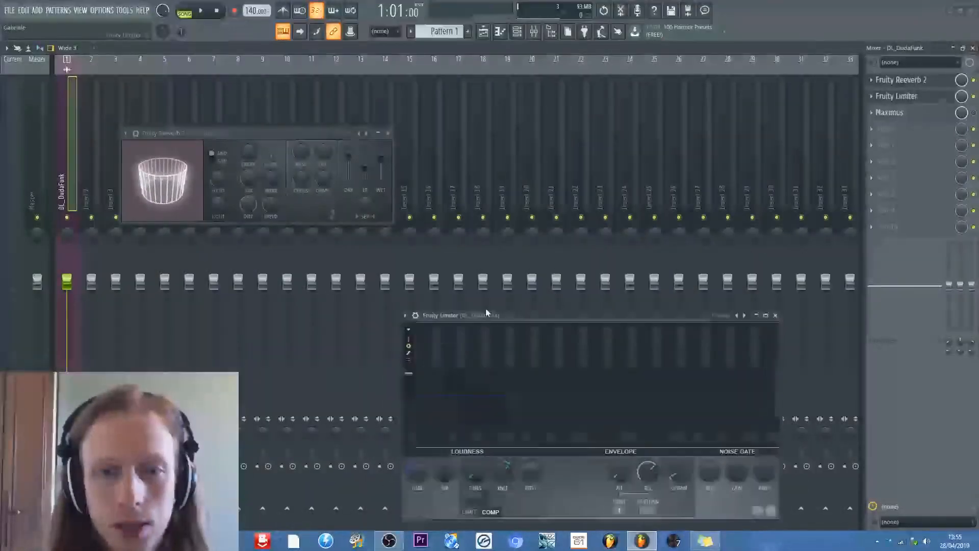
drag(486, 308, 529, 187)
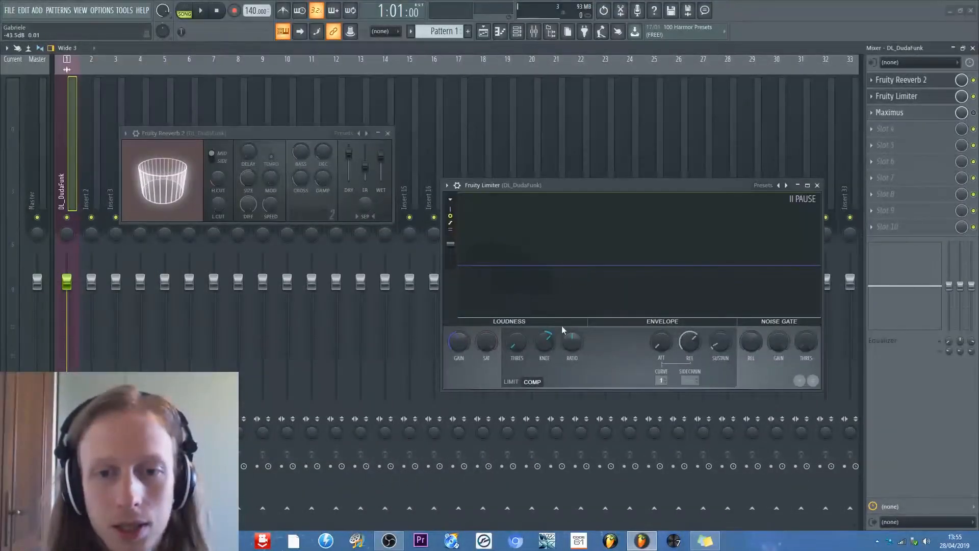
Raise the compressor threshold and ratio and set the knee to 0% while auditioning the loop, and stop playback.
drag(517, 342, 517, 317)
key(space)
drag(548, 348, 520, 347)
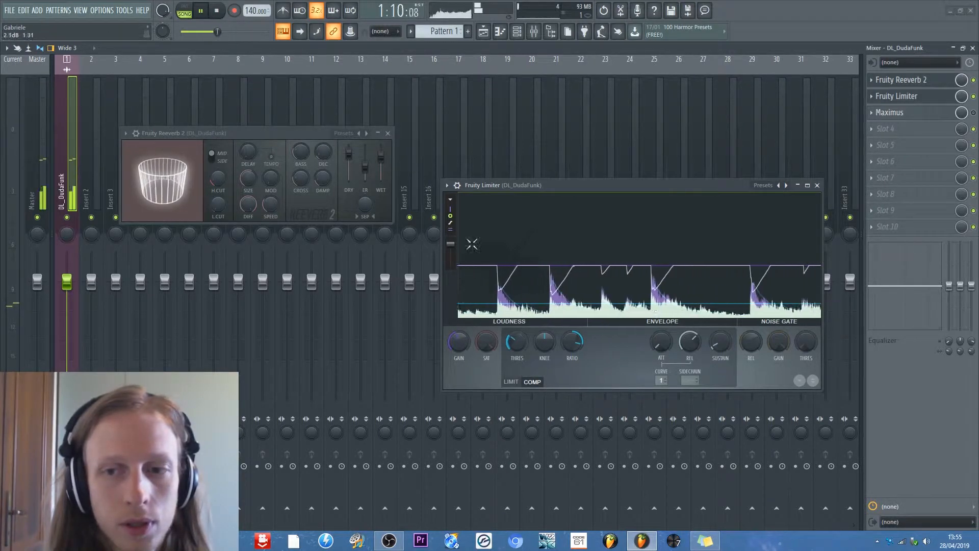
click(217, 11)
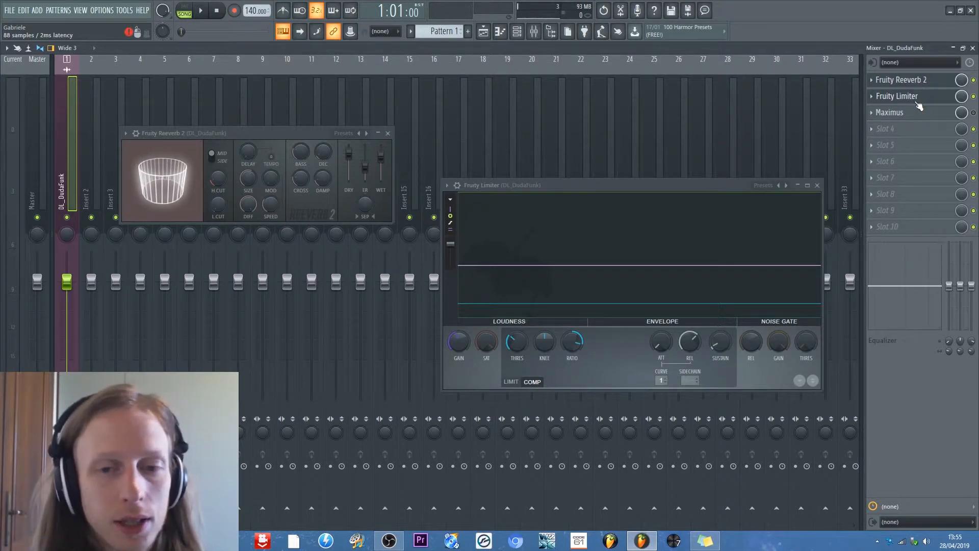
Place Fruity Reeverb 2 after Fruity Limiter and audition the loop with the compressor threshold set to -19.8 dB.
drag(644, 189, 618, 106)
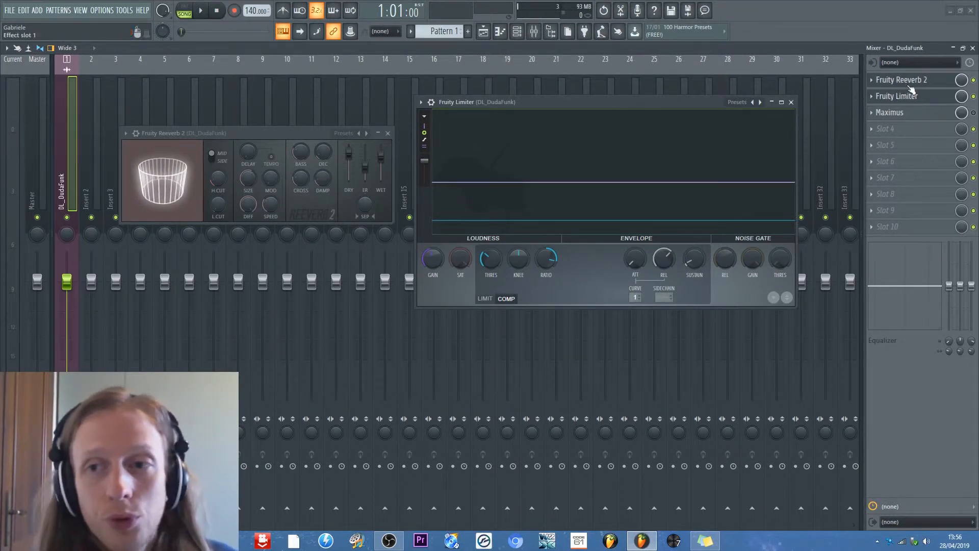
drag(910, 82, 916, 100)
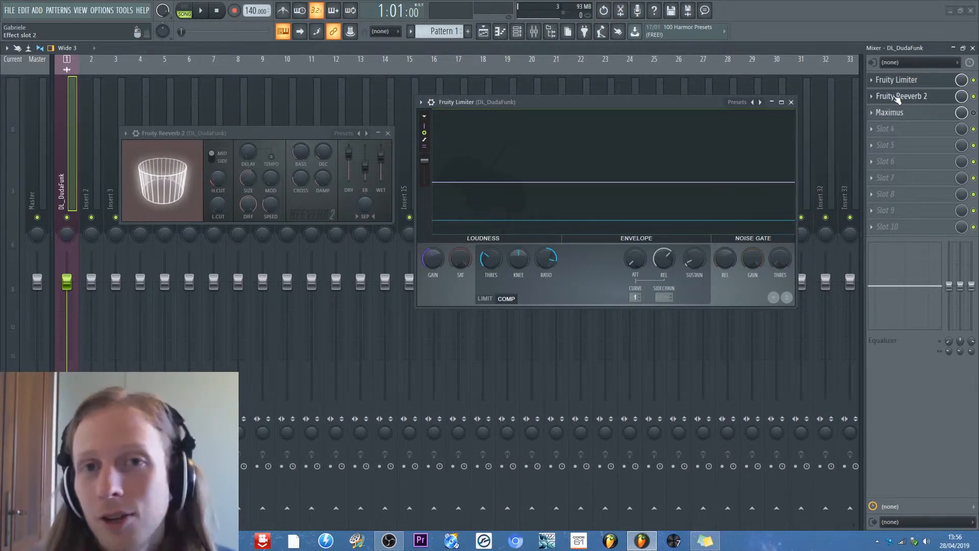
click(203, 10)
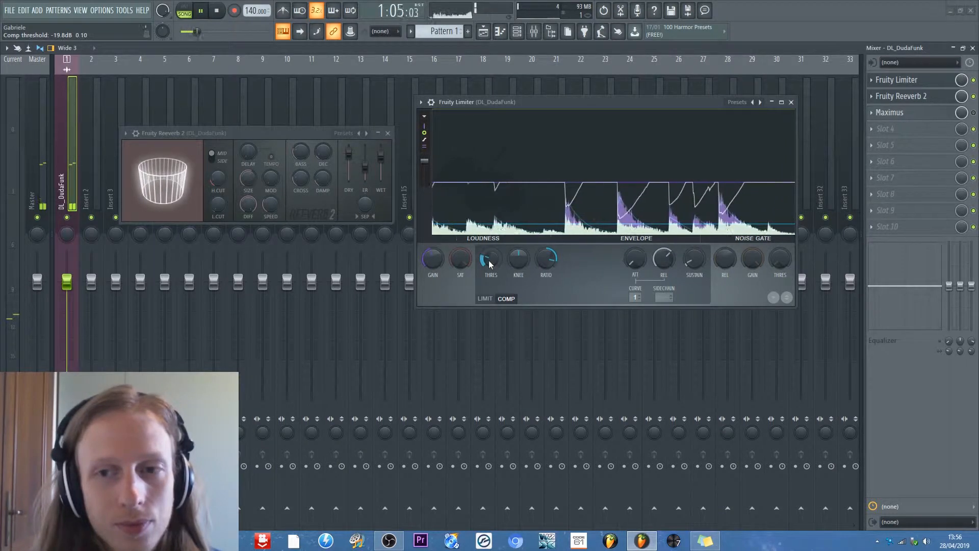
click(224, 13)
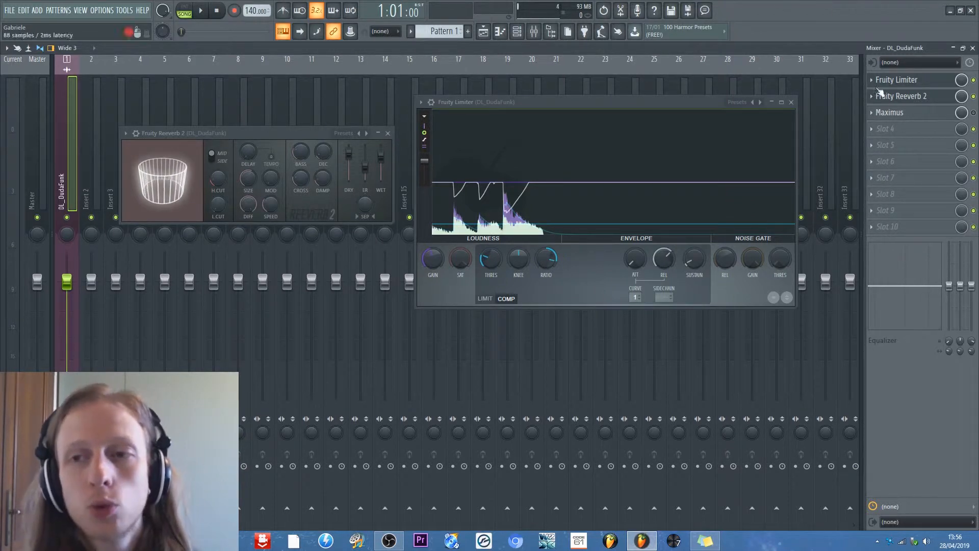
Move Fruity Reeverb 2 back ahead of Fruity Limiter and lower the compressor threshold to -21.8 dB while the loop plays.
drag(925, 104, 907, 80)
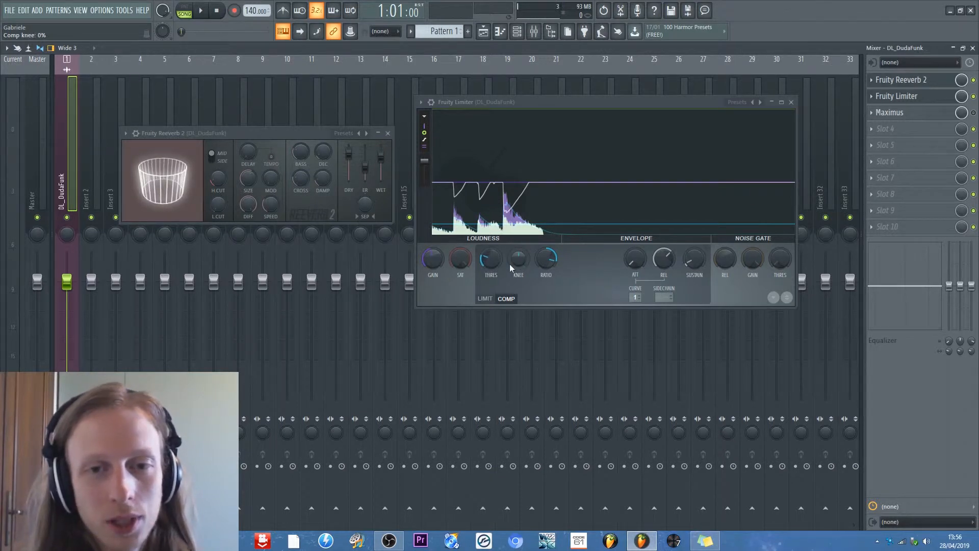
key(space)
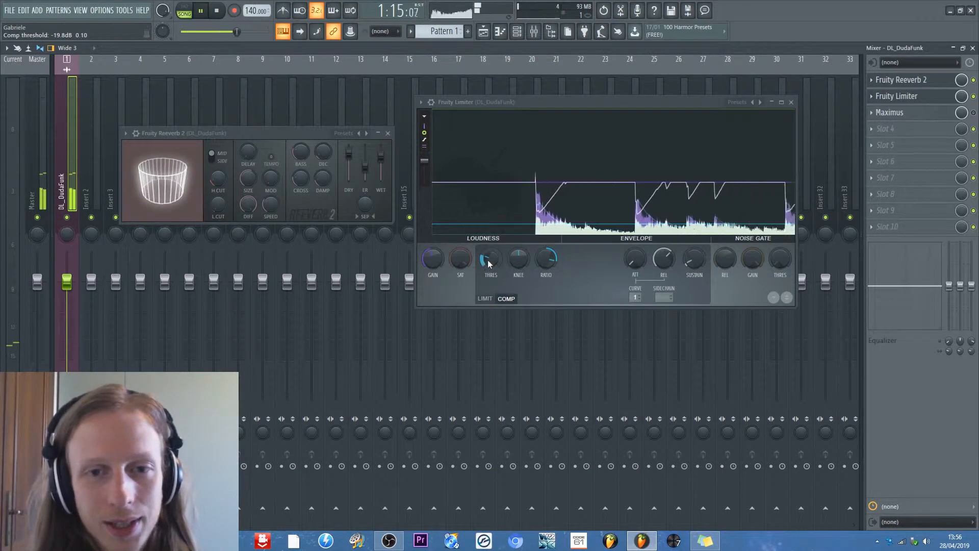
drag(488, 260, 487, 260)
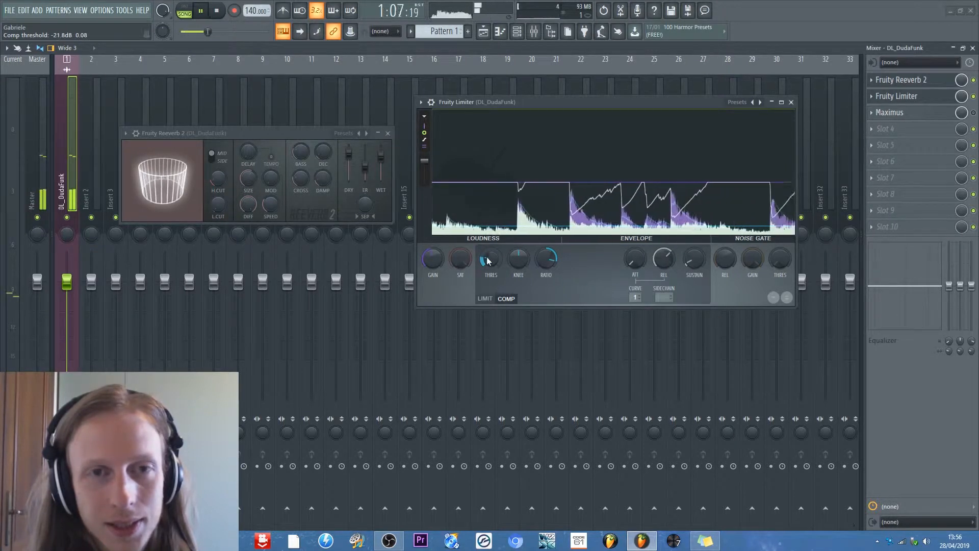
key(space)
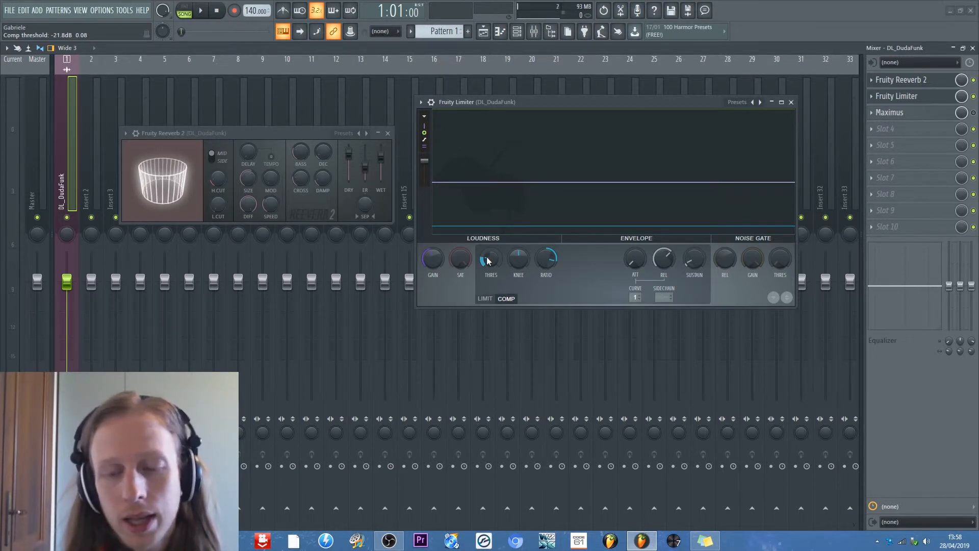
Select the Master track in the mixer to show its effect slots.
click(36, 130)
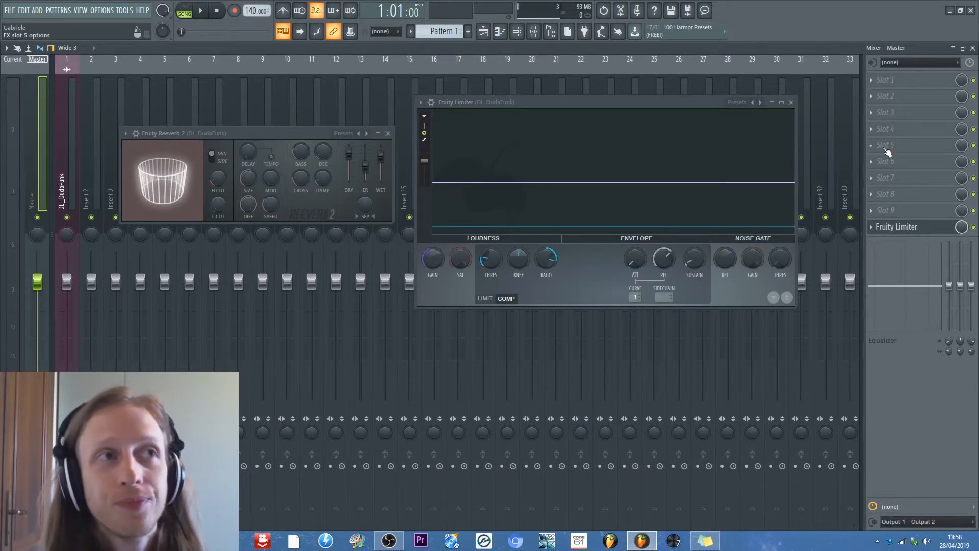